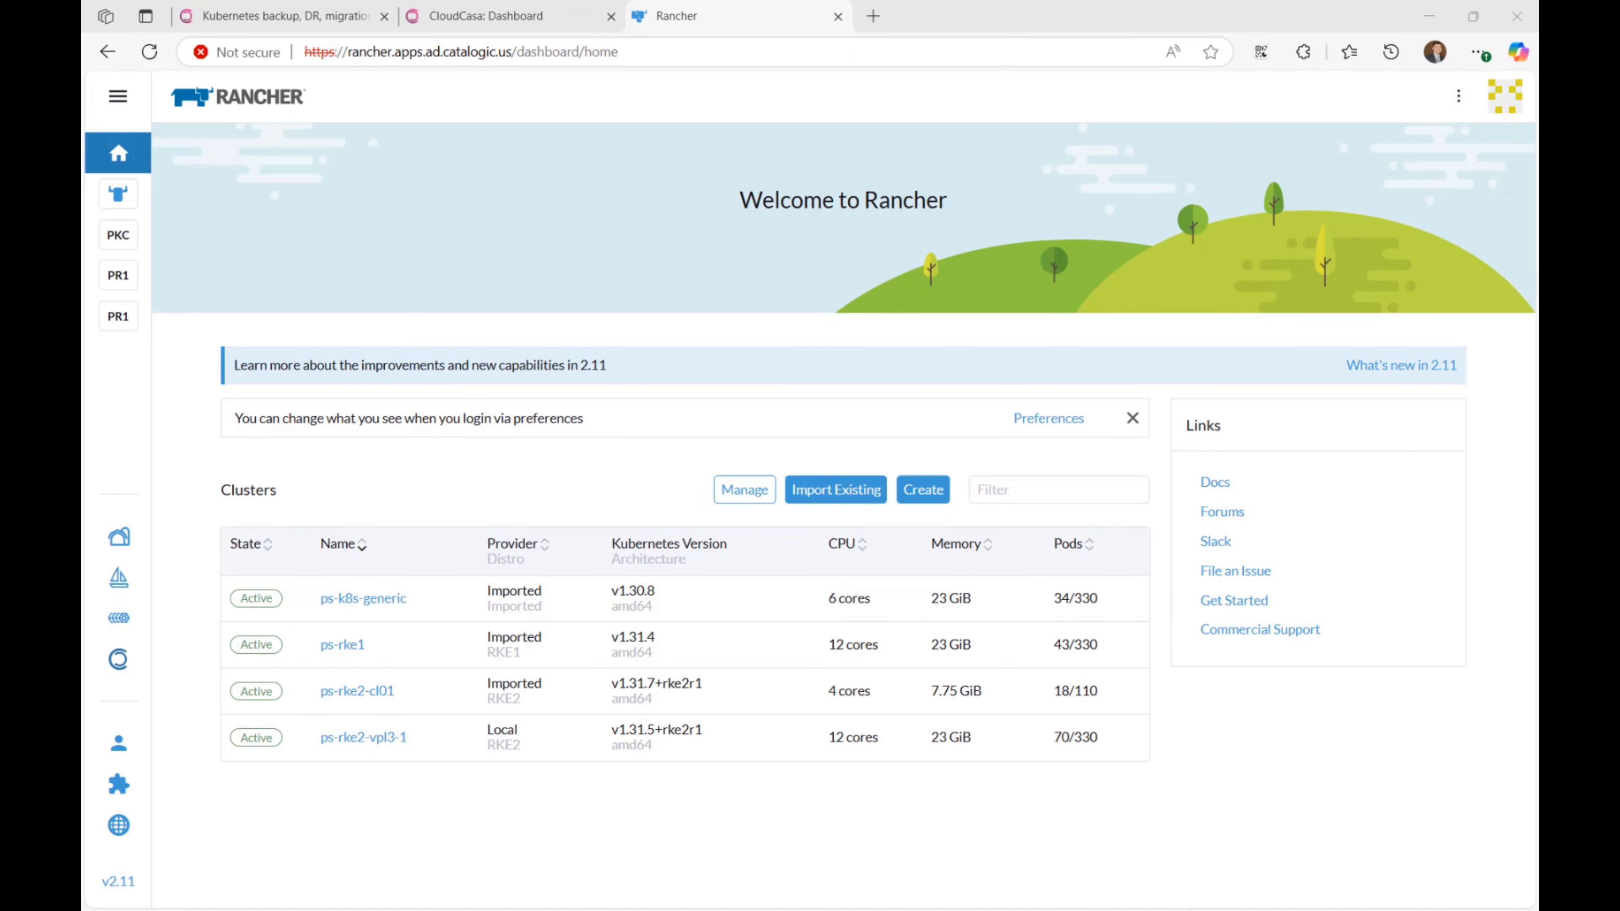
View the virtual machines of the Harvester cluster ps-harverster-01 under Rancher's virtualization management.
click(119, 620)
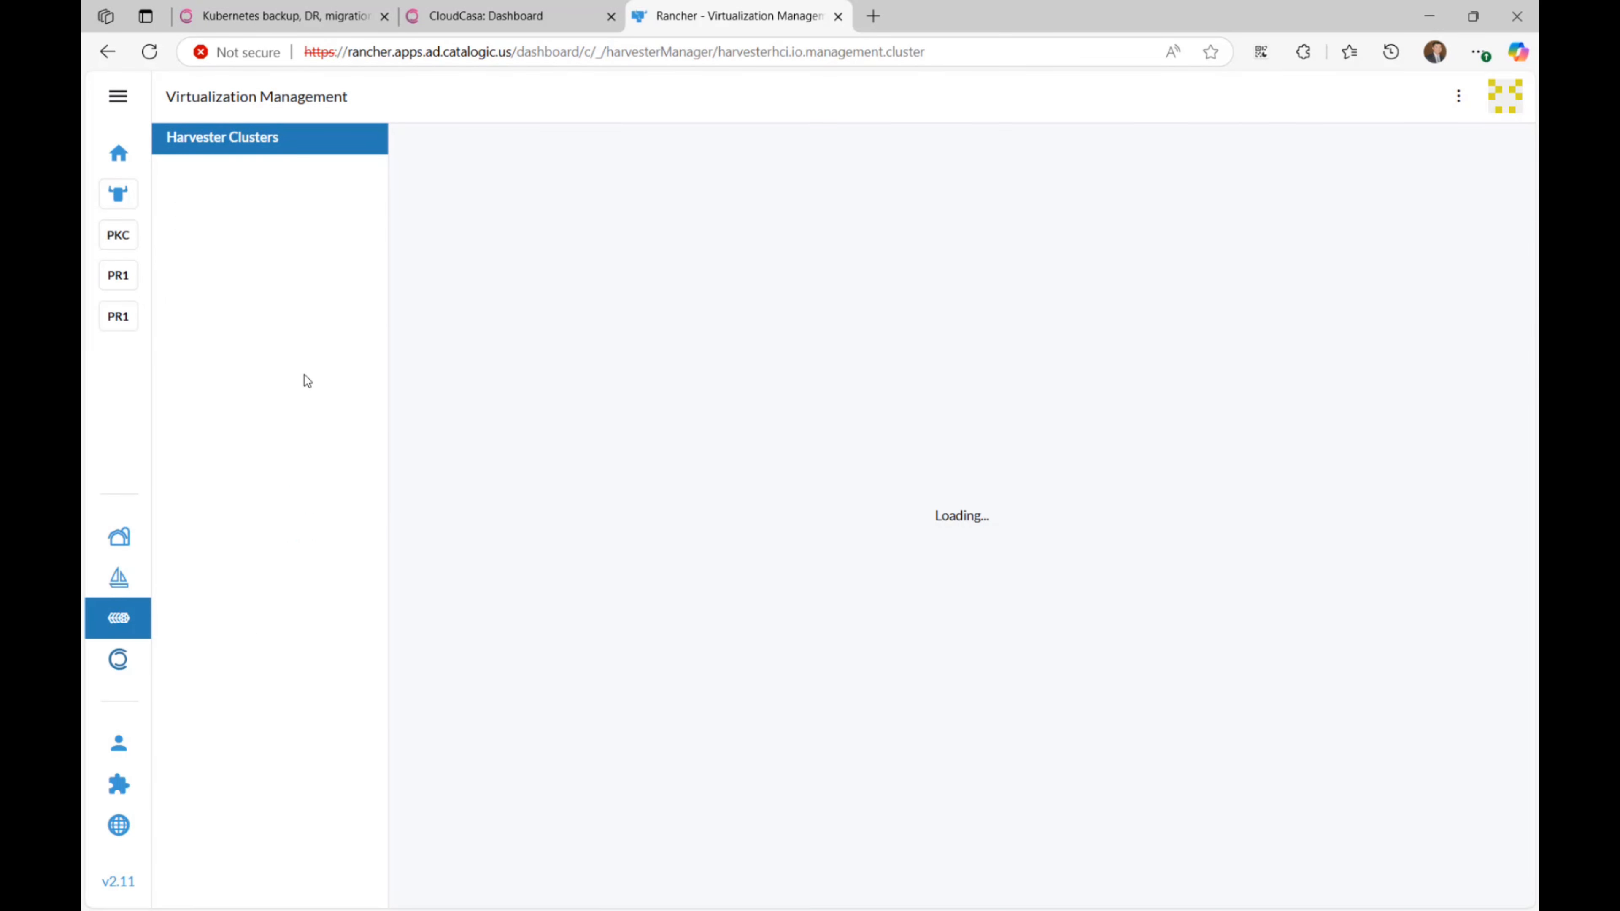
click(584, 319)
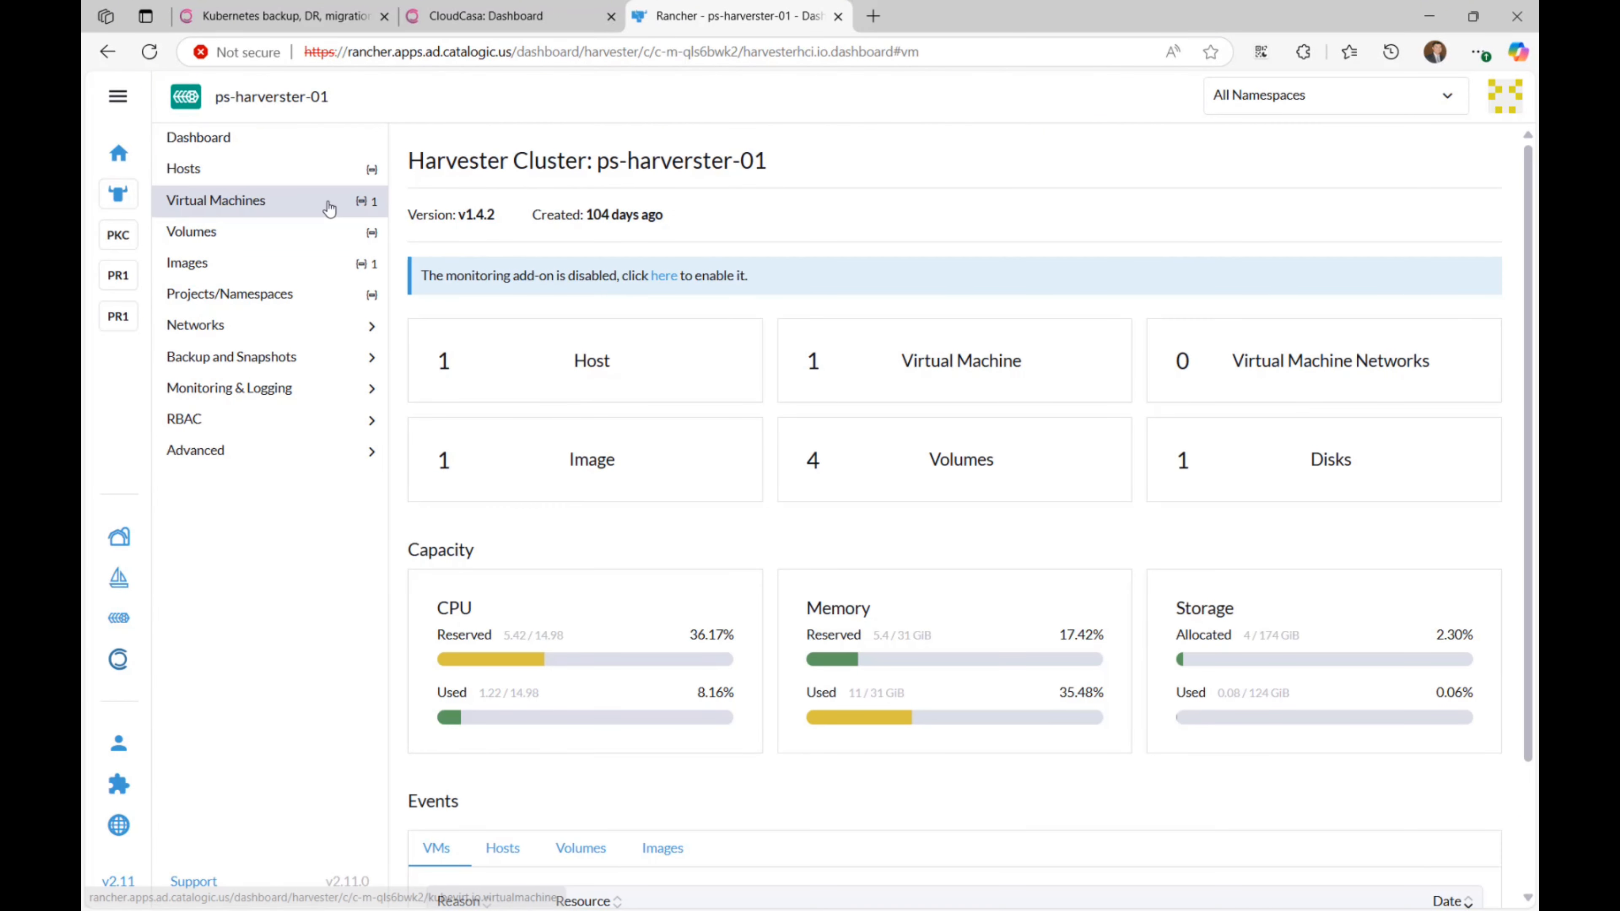
click(329, 208)
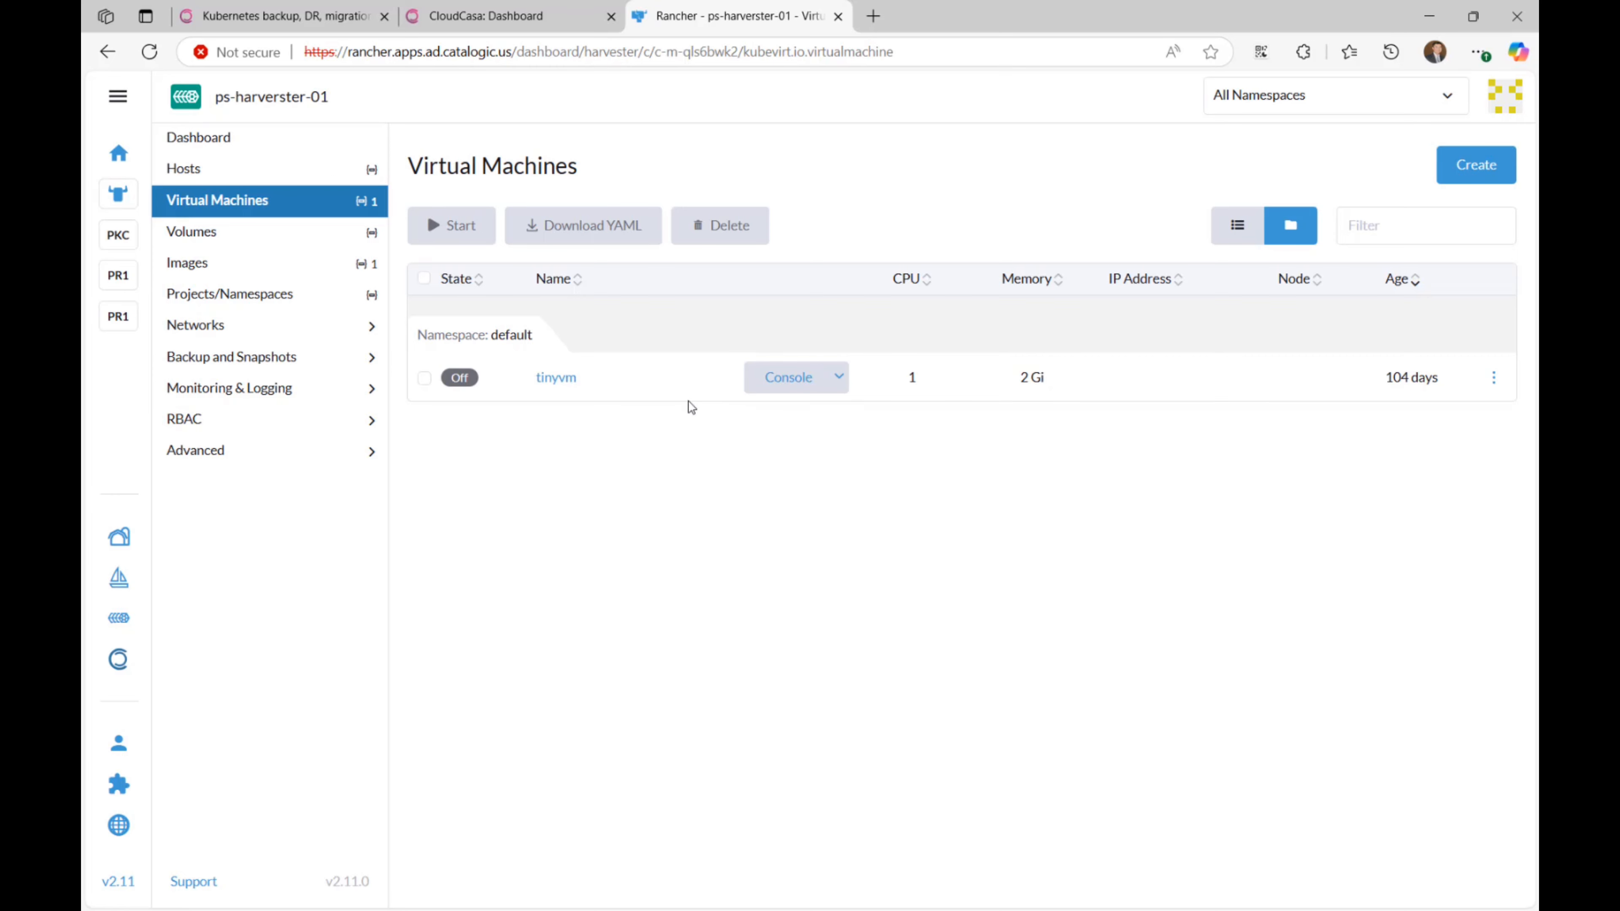
Switch to CloudCasa, register a new cluster named Test-SUSEVirtualization, and close its agent installation instructions and edit form.
click(518, 19)
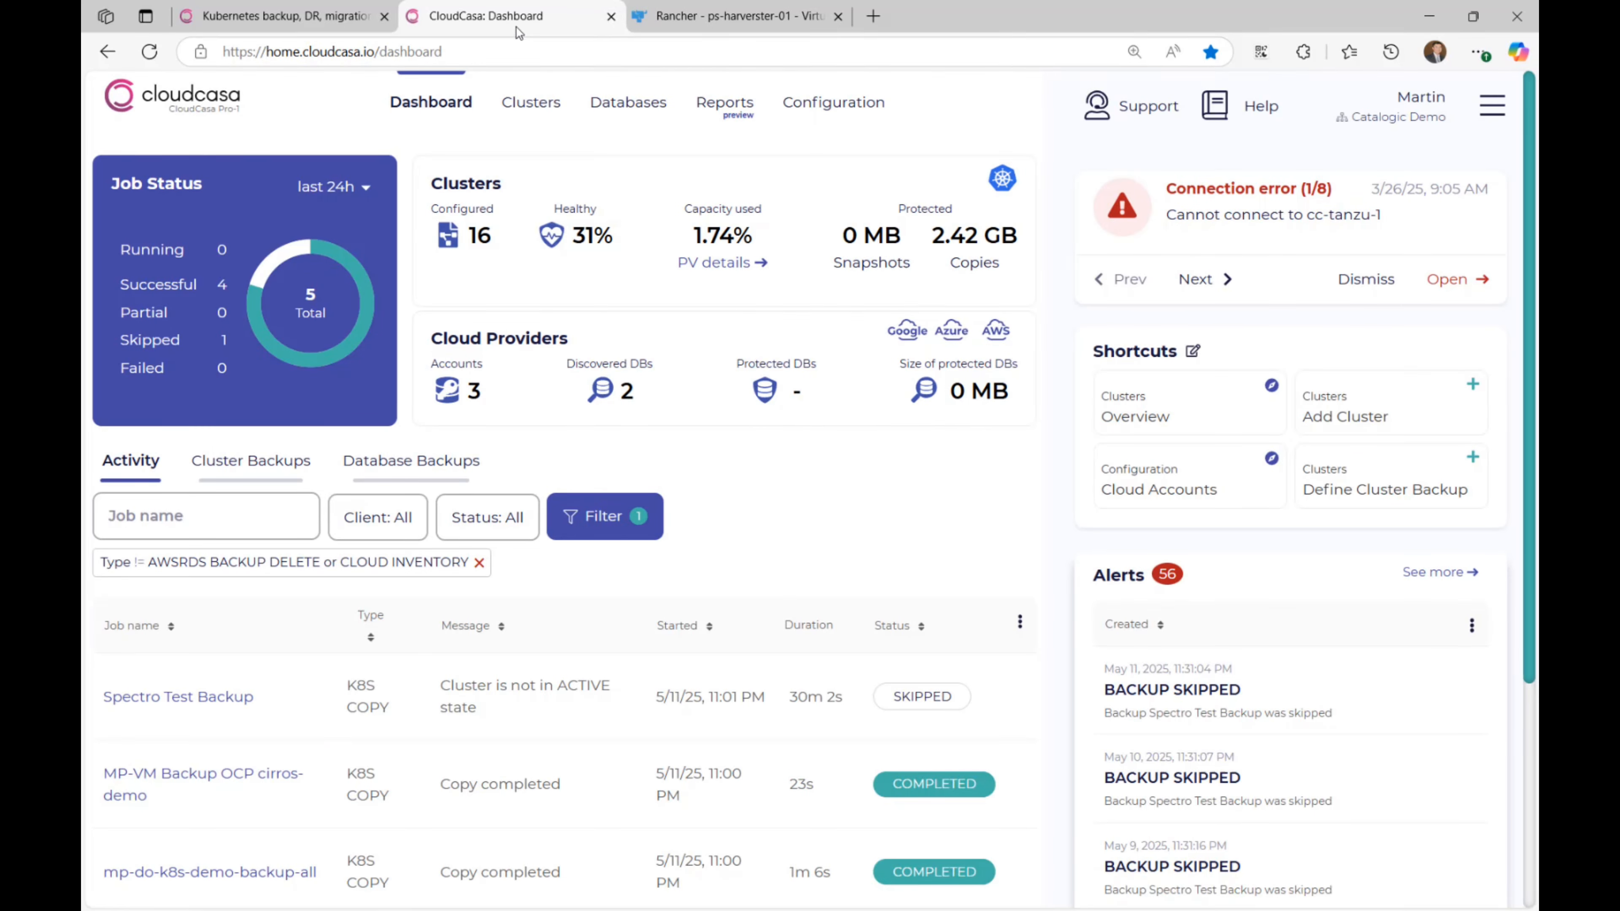
click(531, 102)
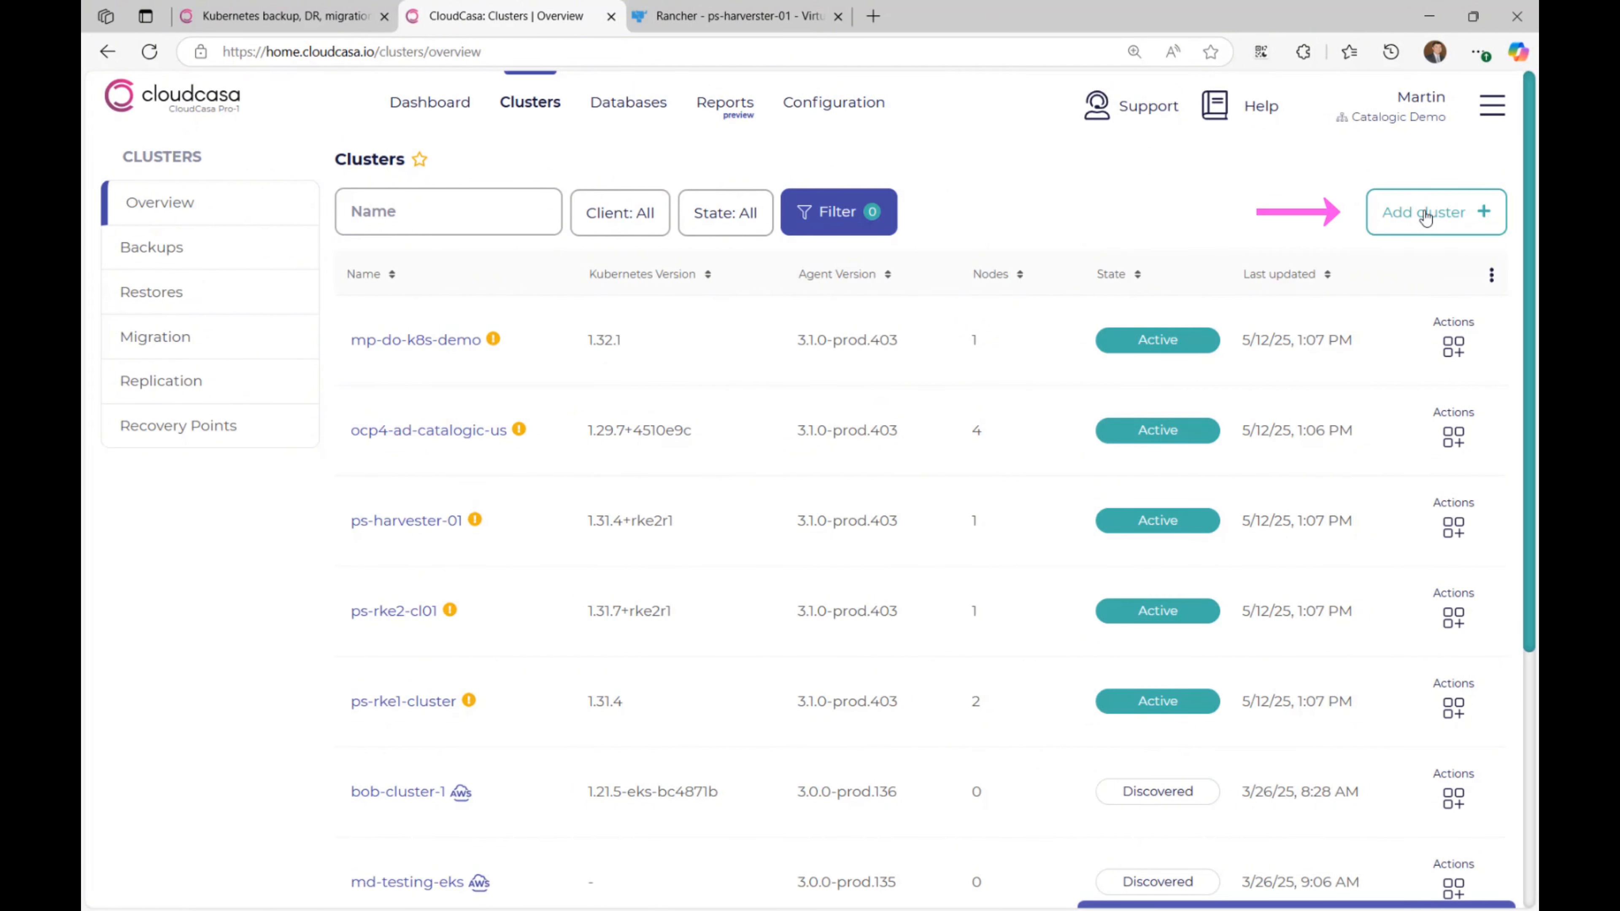
click(1425, 217)
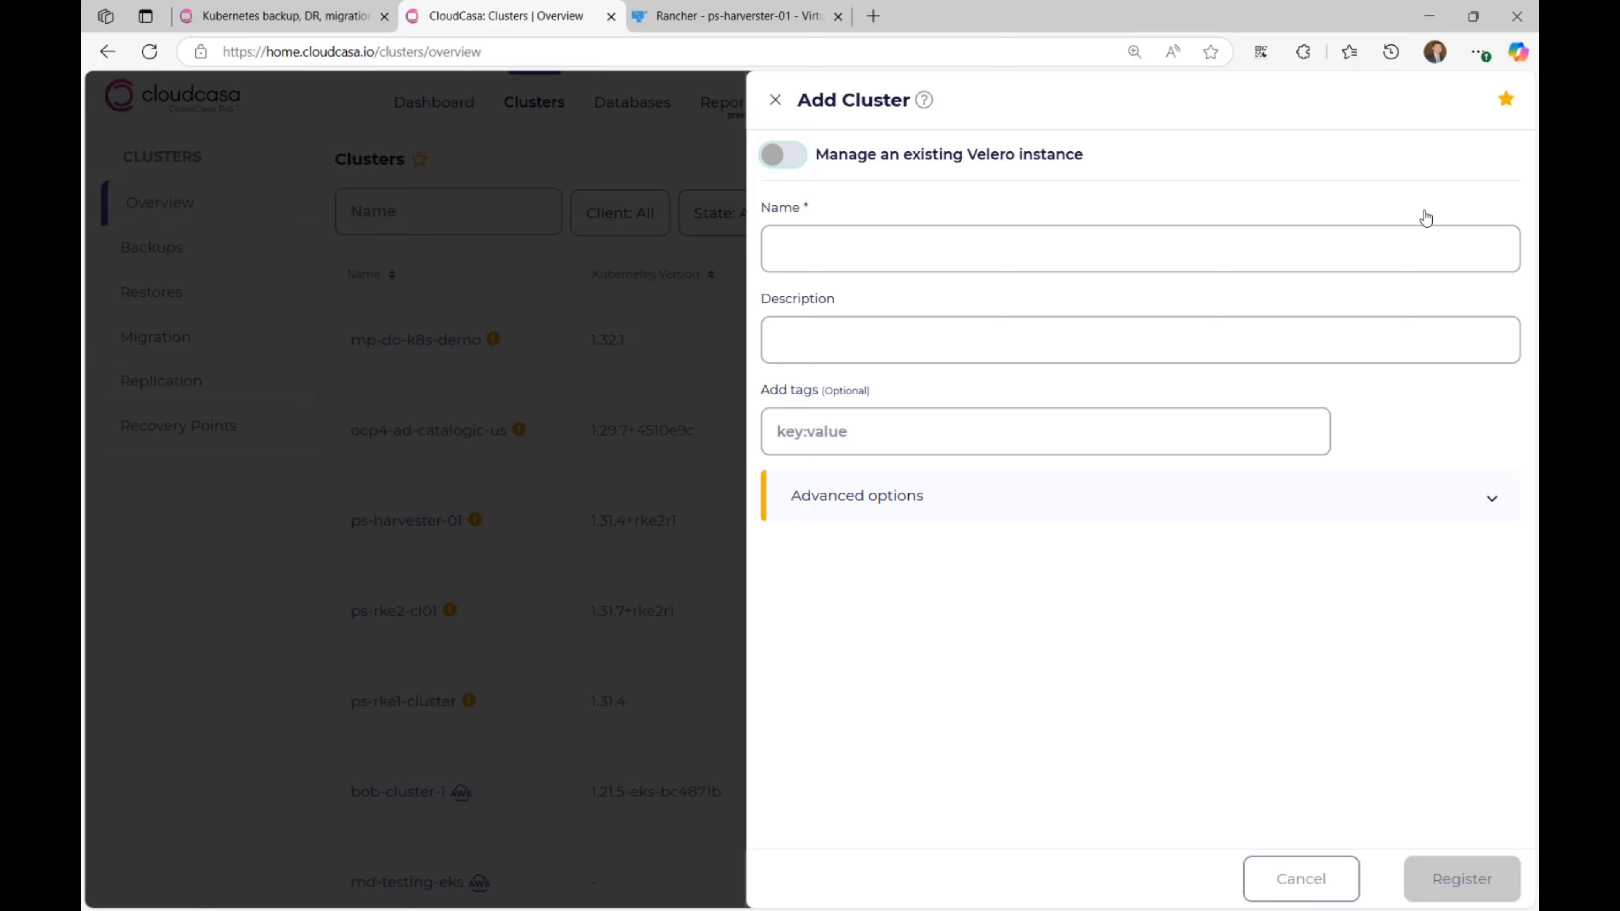
click(1334, 248)
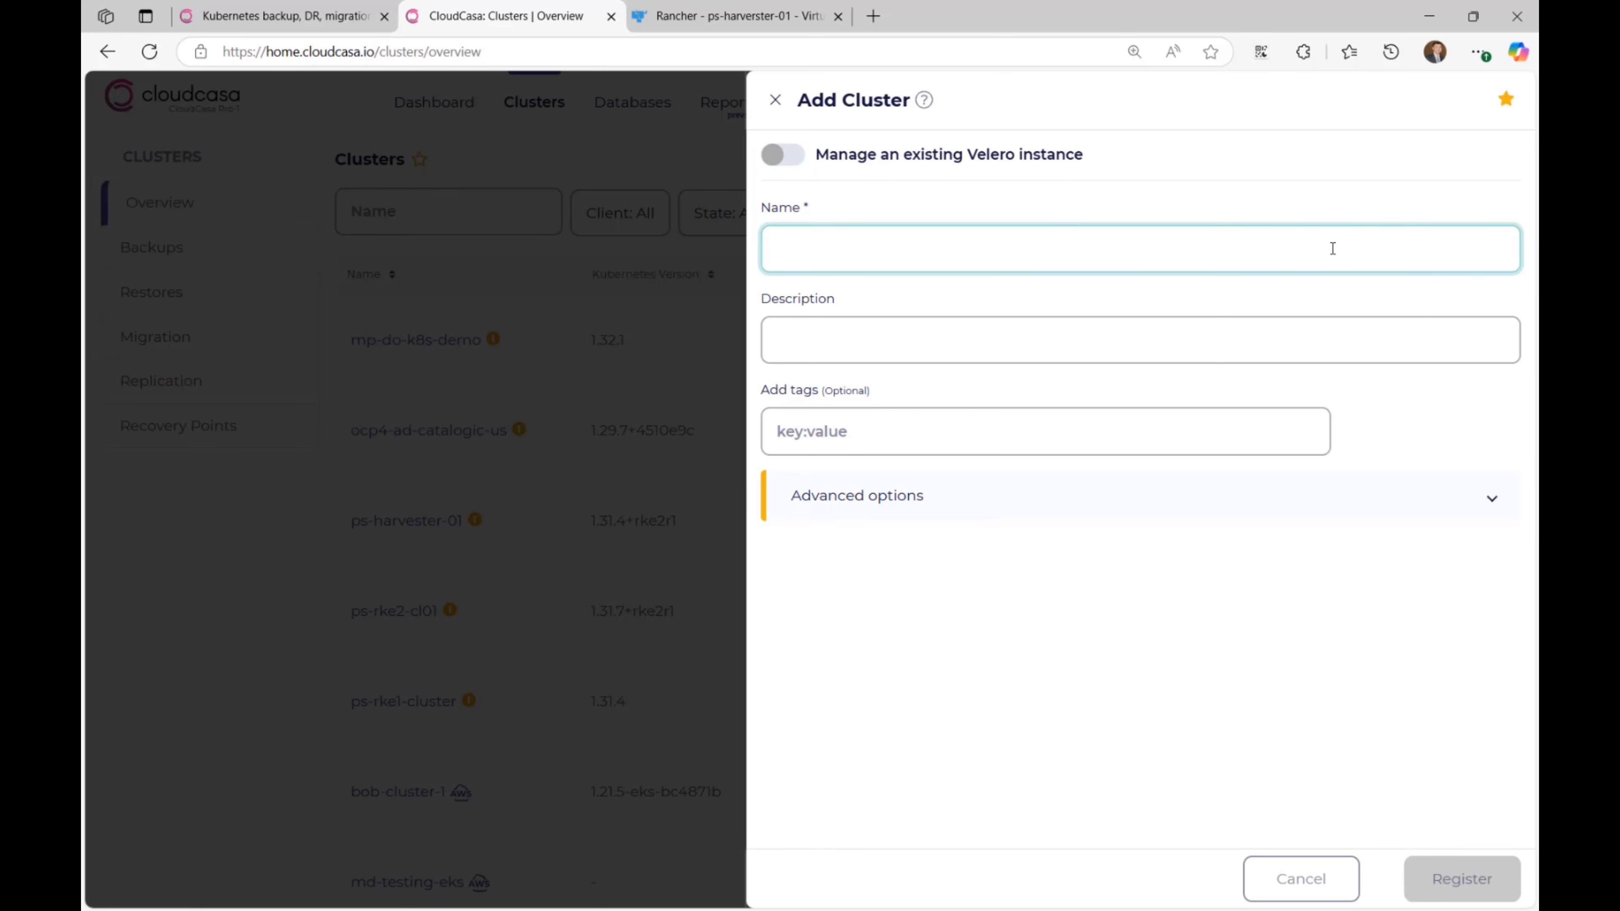
text(Test)
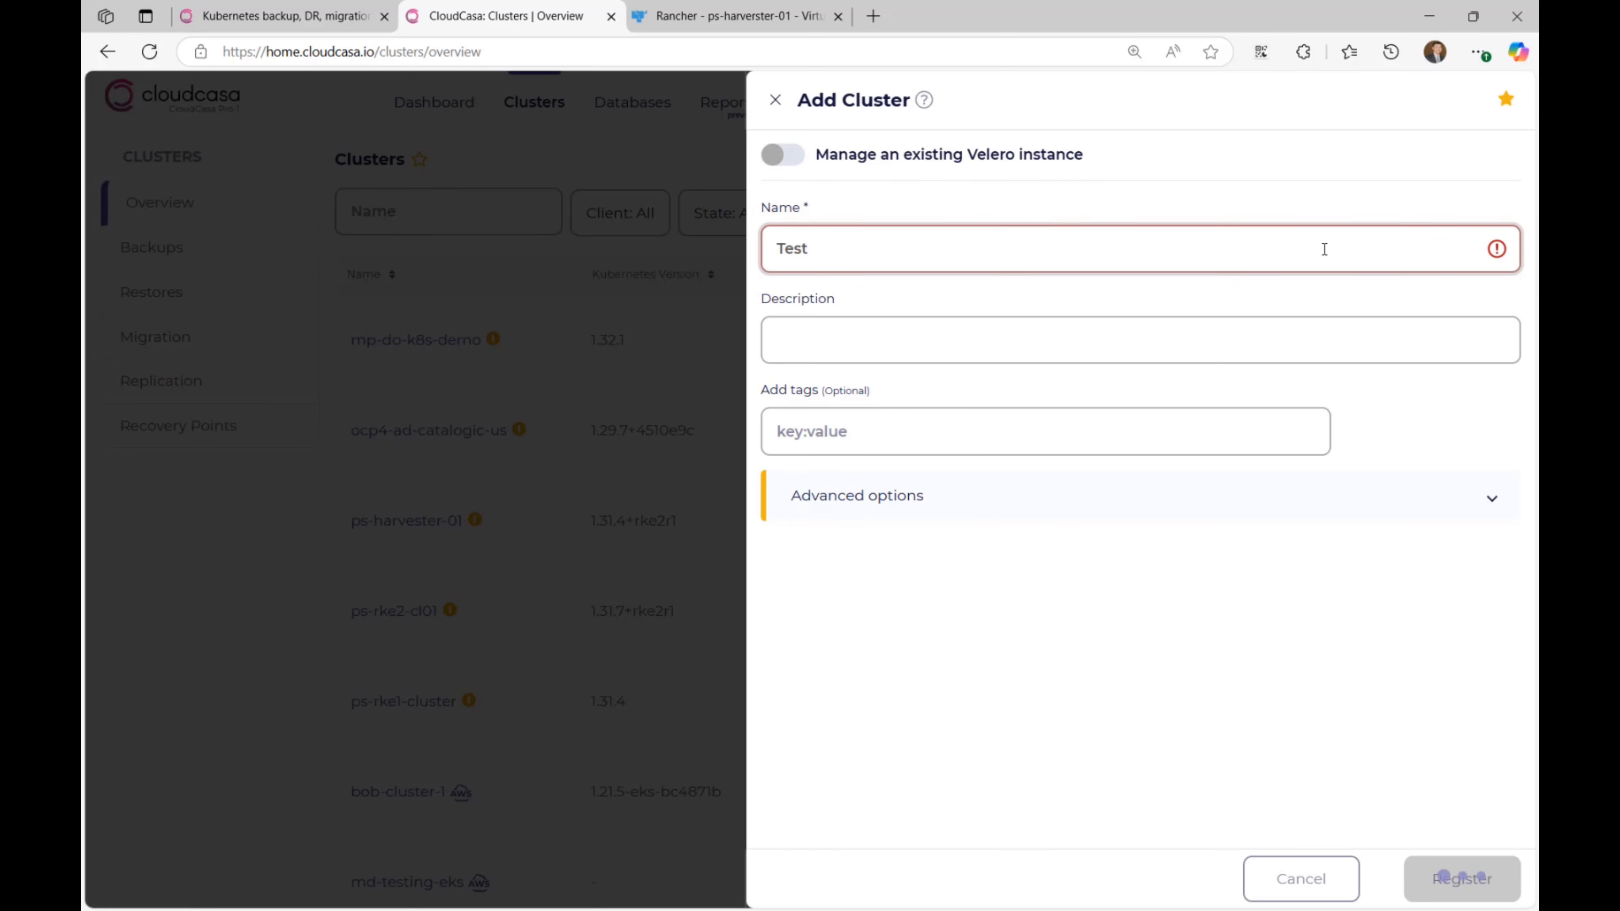
text(-SUSEVirtualization)
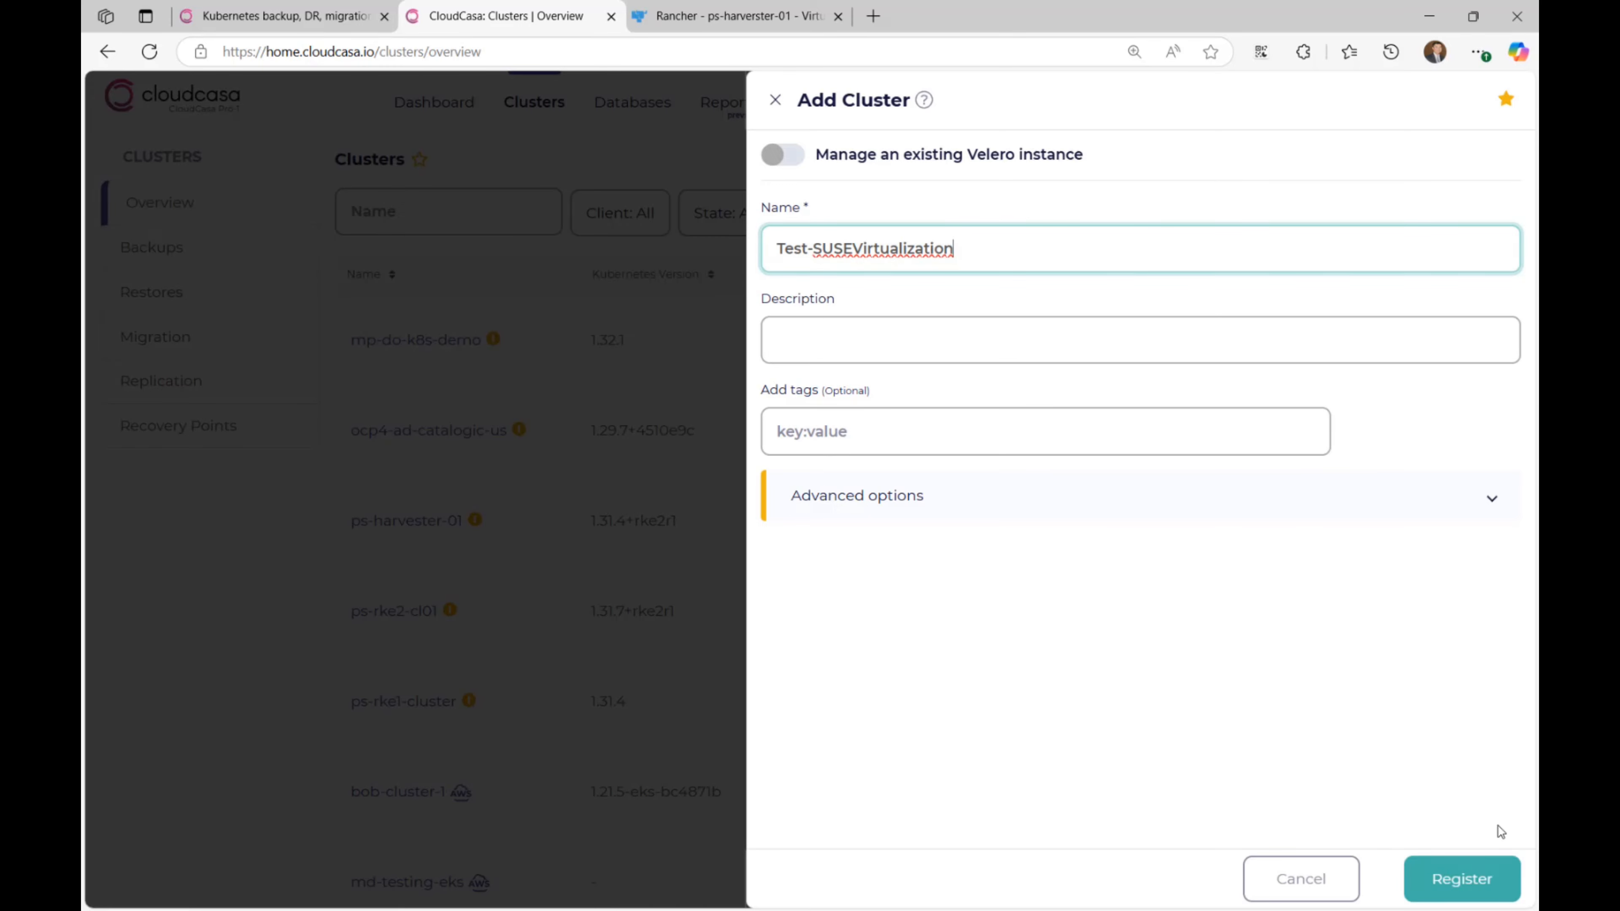
click(1475, 873)
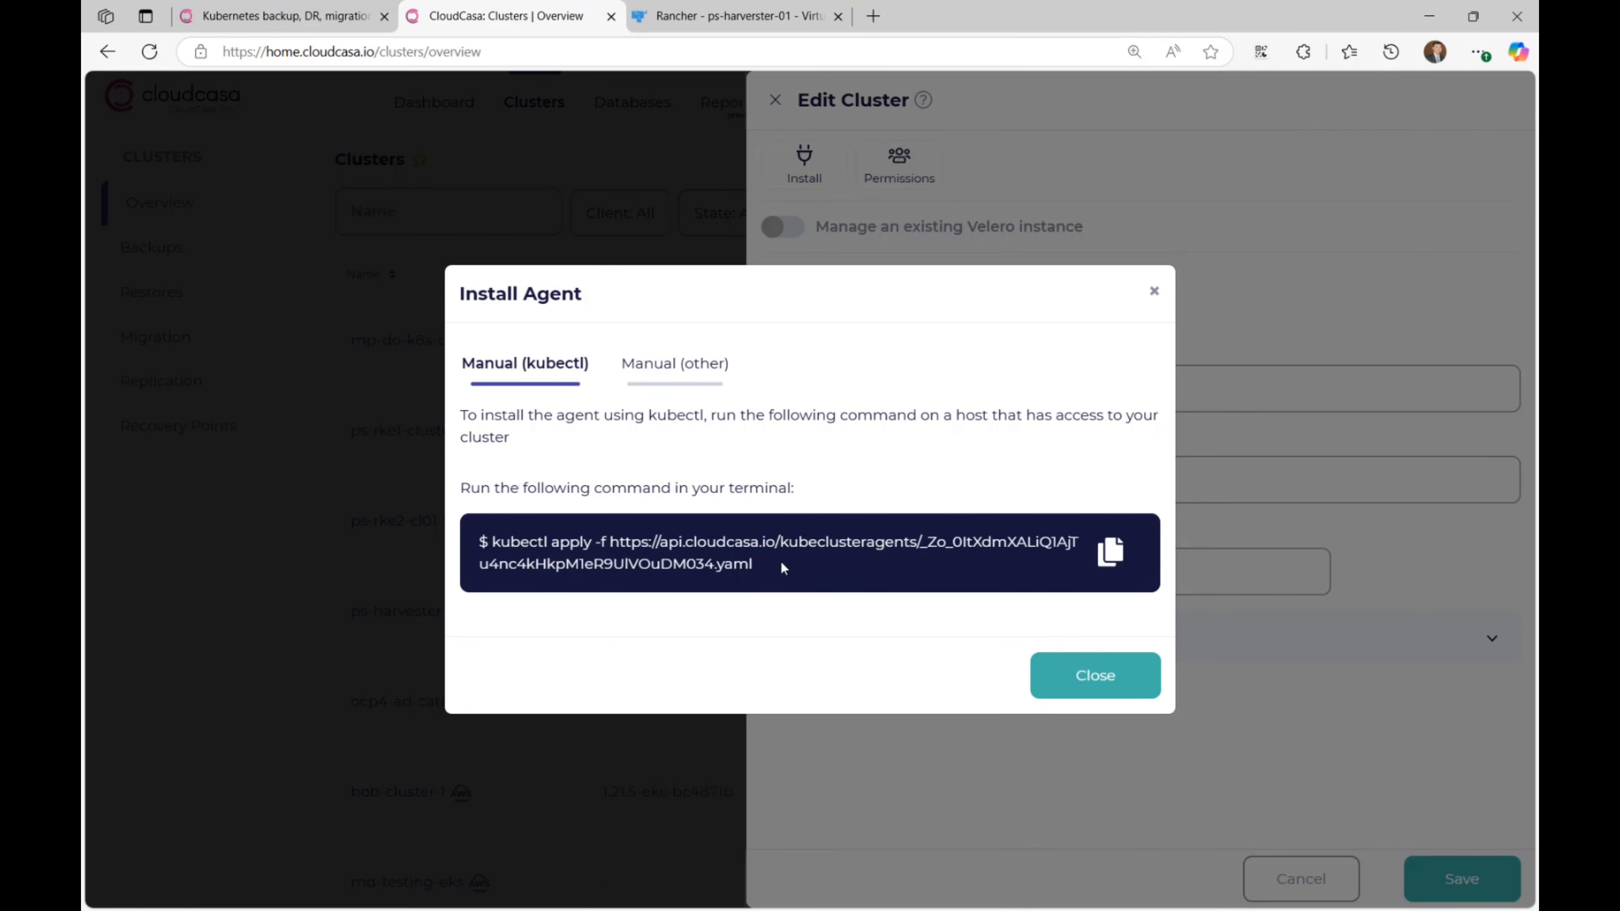
click(1075, 671)
click(775, 100)
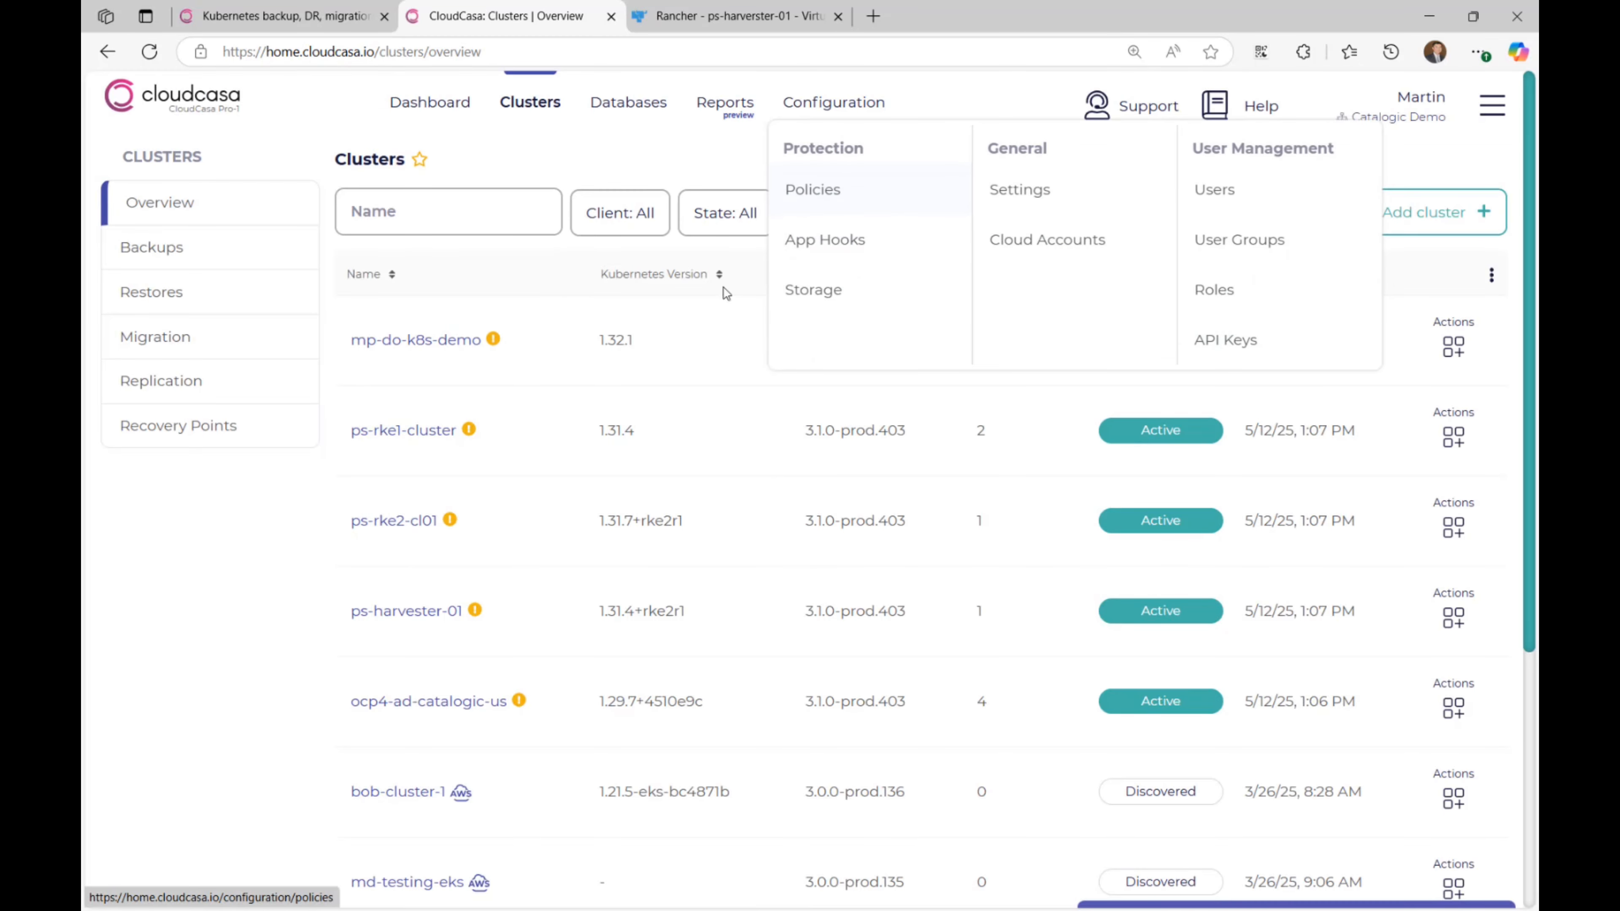
click(601, 421)
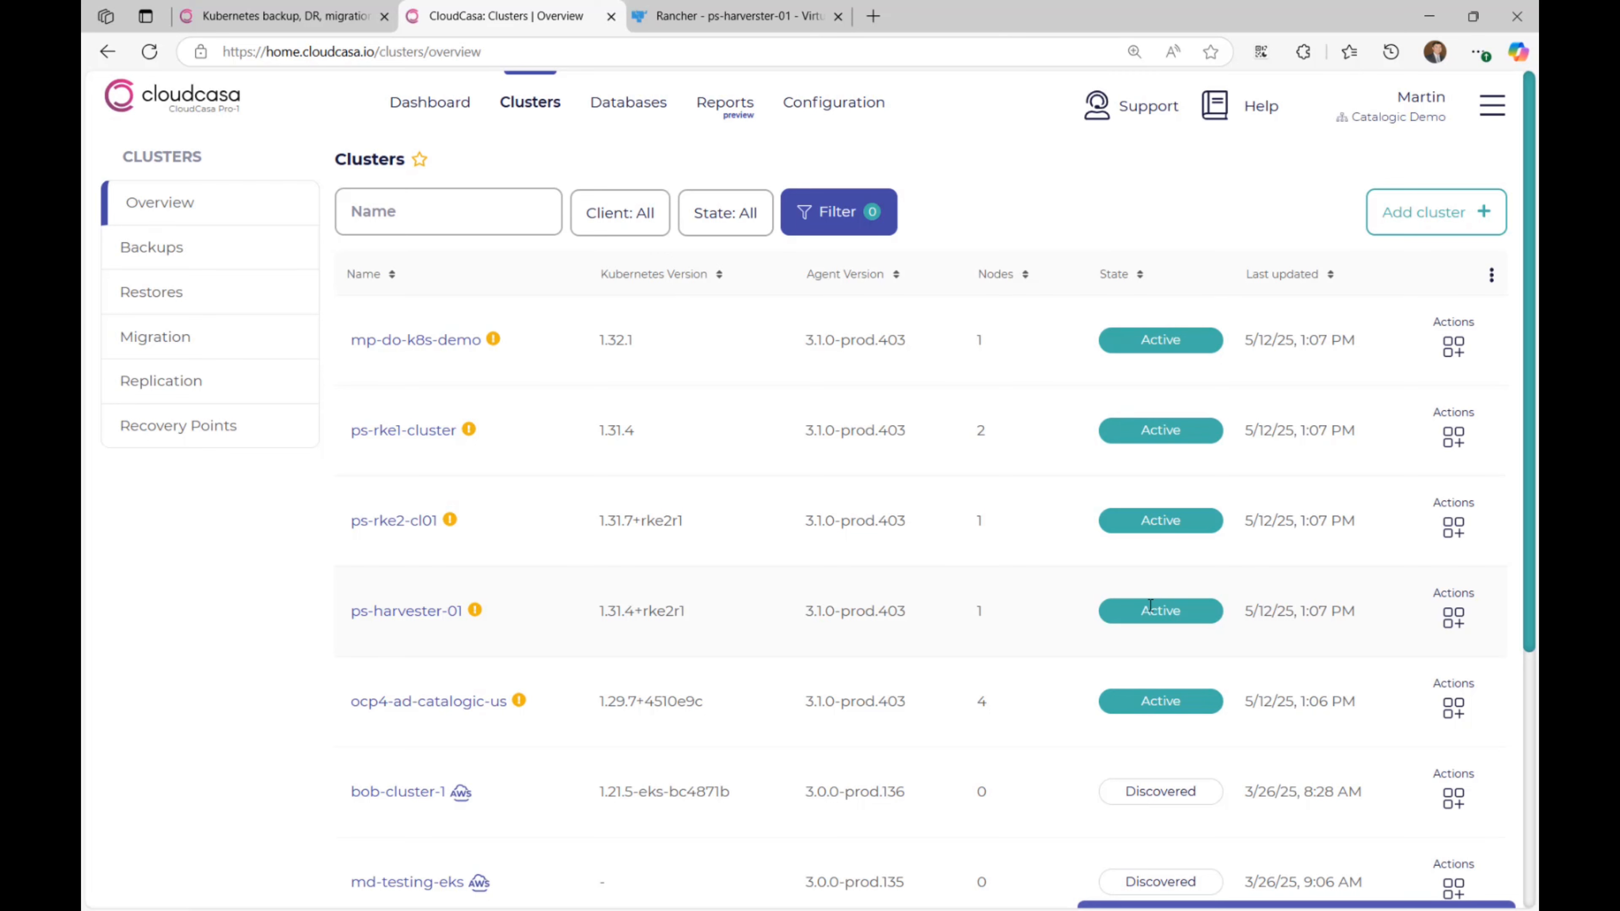
Start defining a backup for the ps-harvester-01 cluster and select the virtual machine tinyvm as its resource.
click(440, 611)
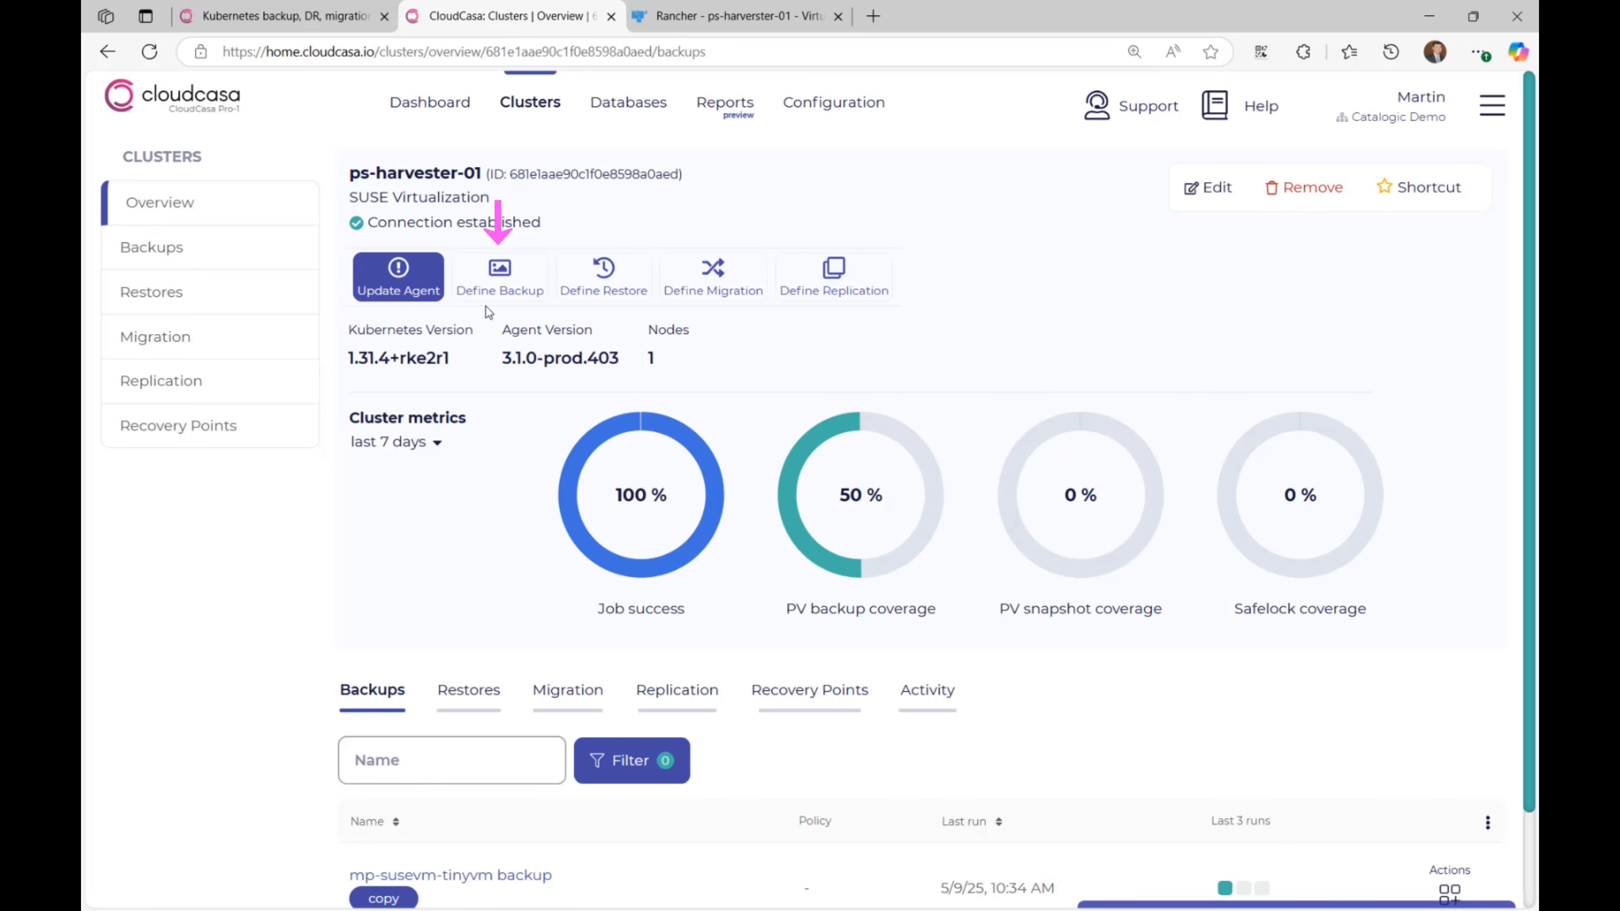
click(488, 295)
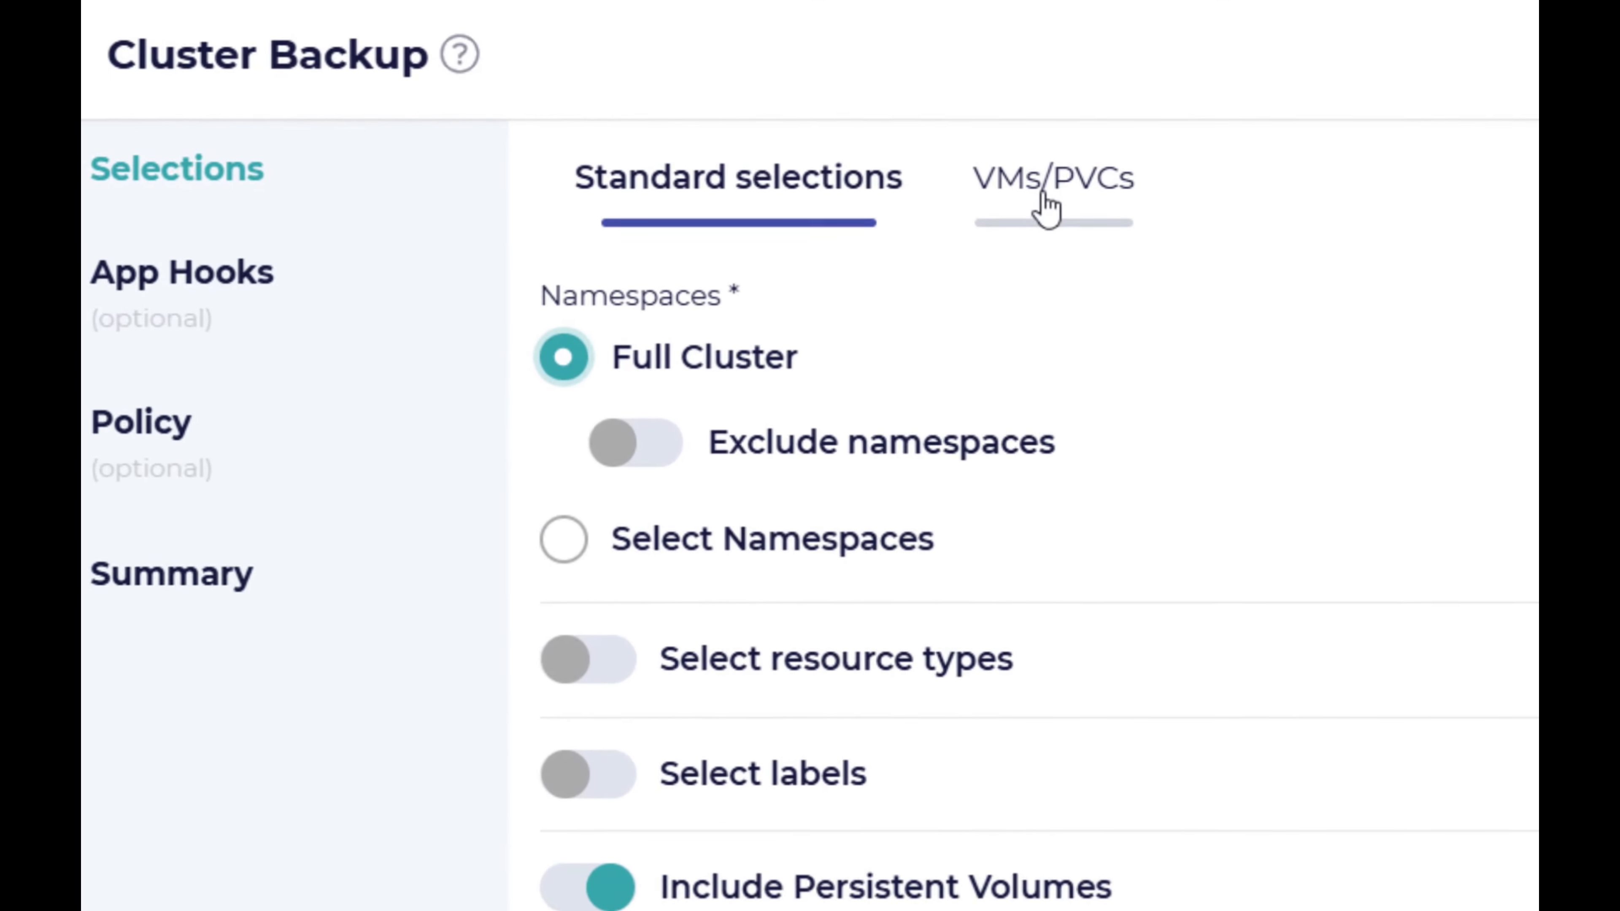
click(1045, 207)
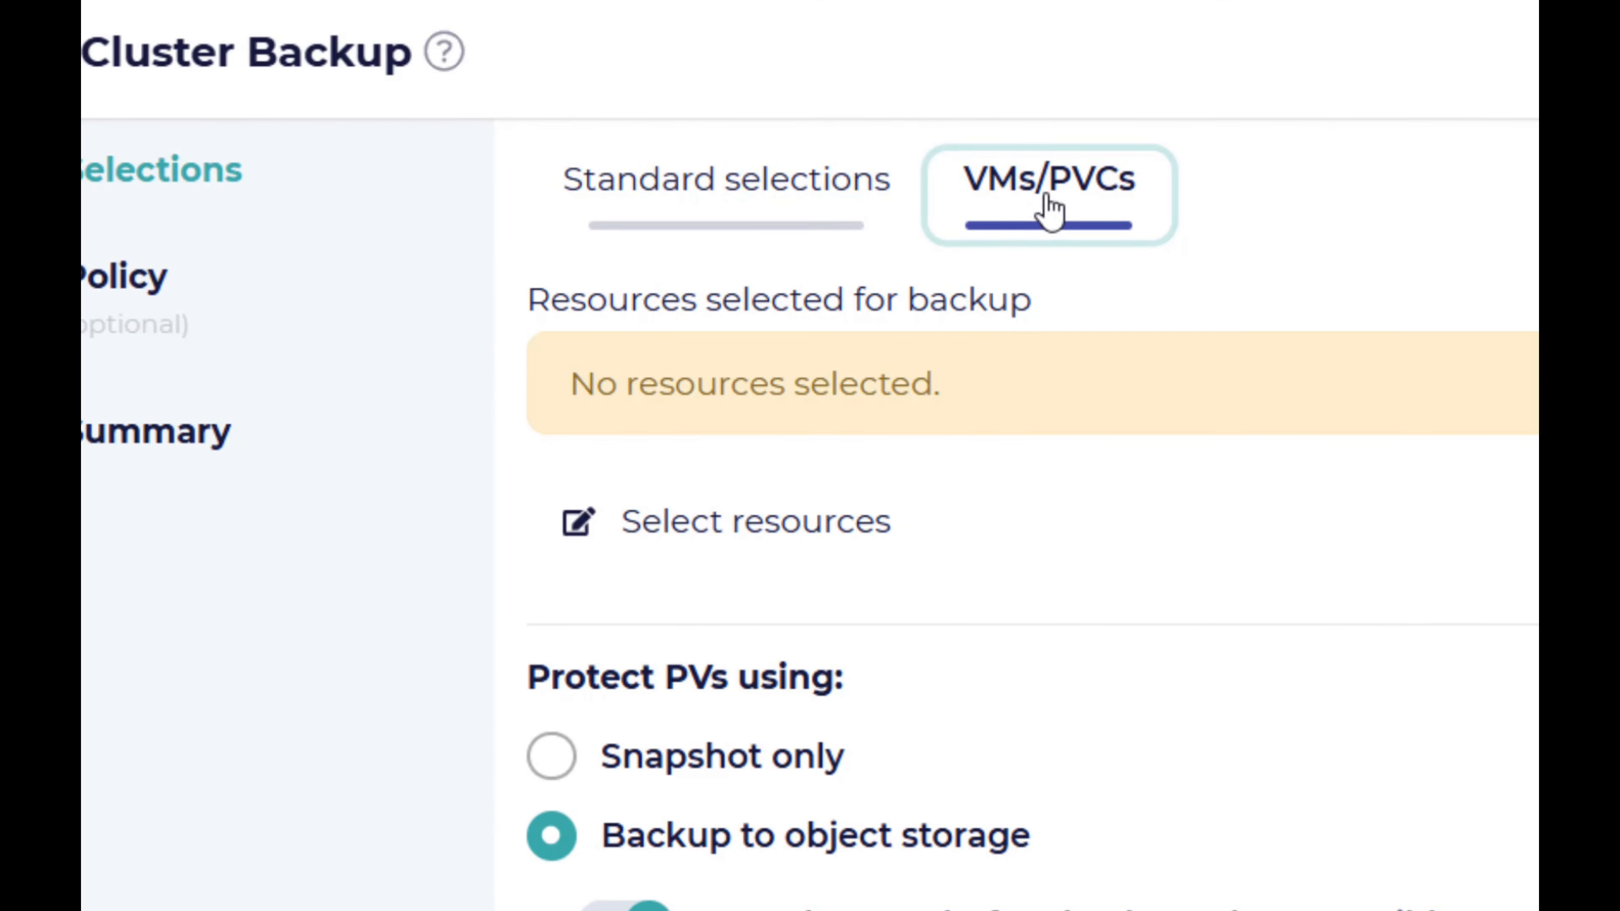
click(785, 539)
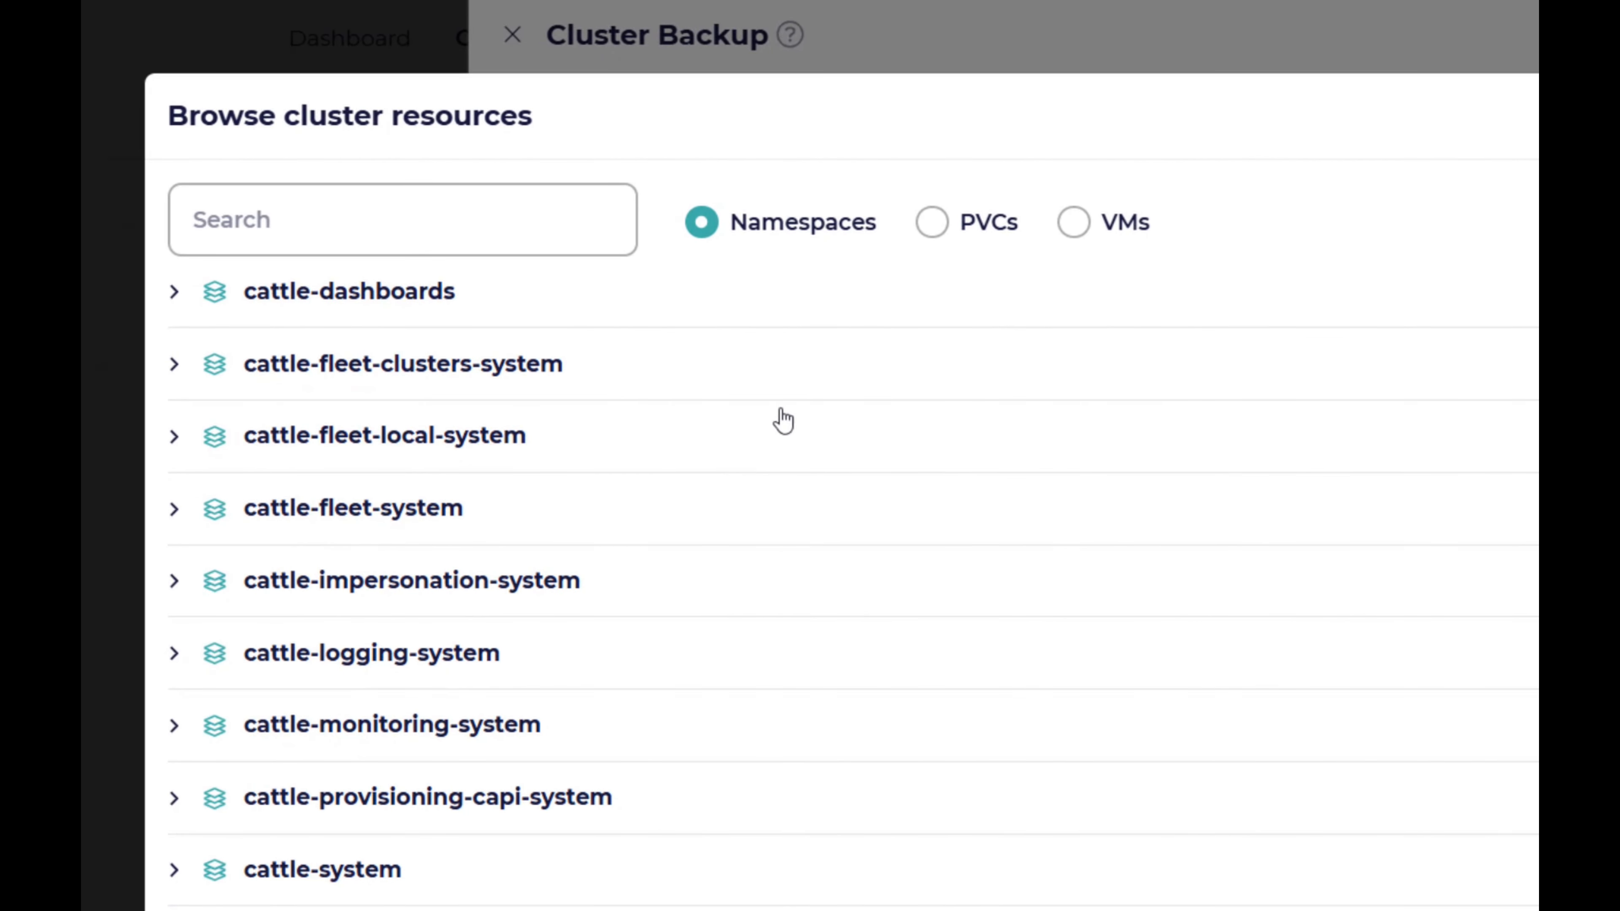
click(1081, 234)
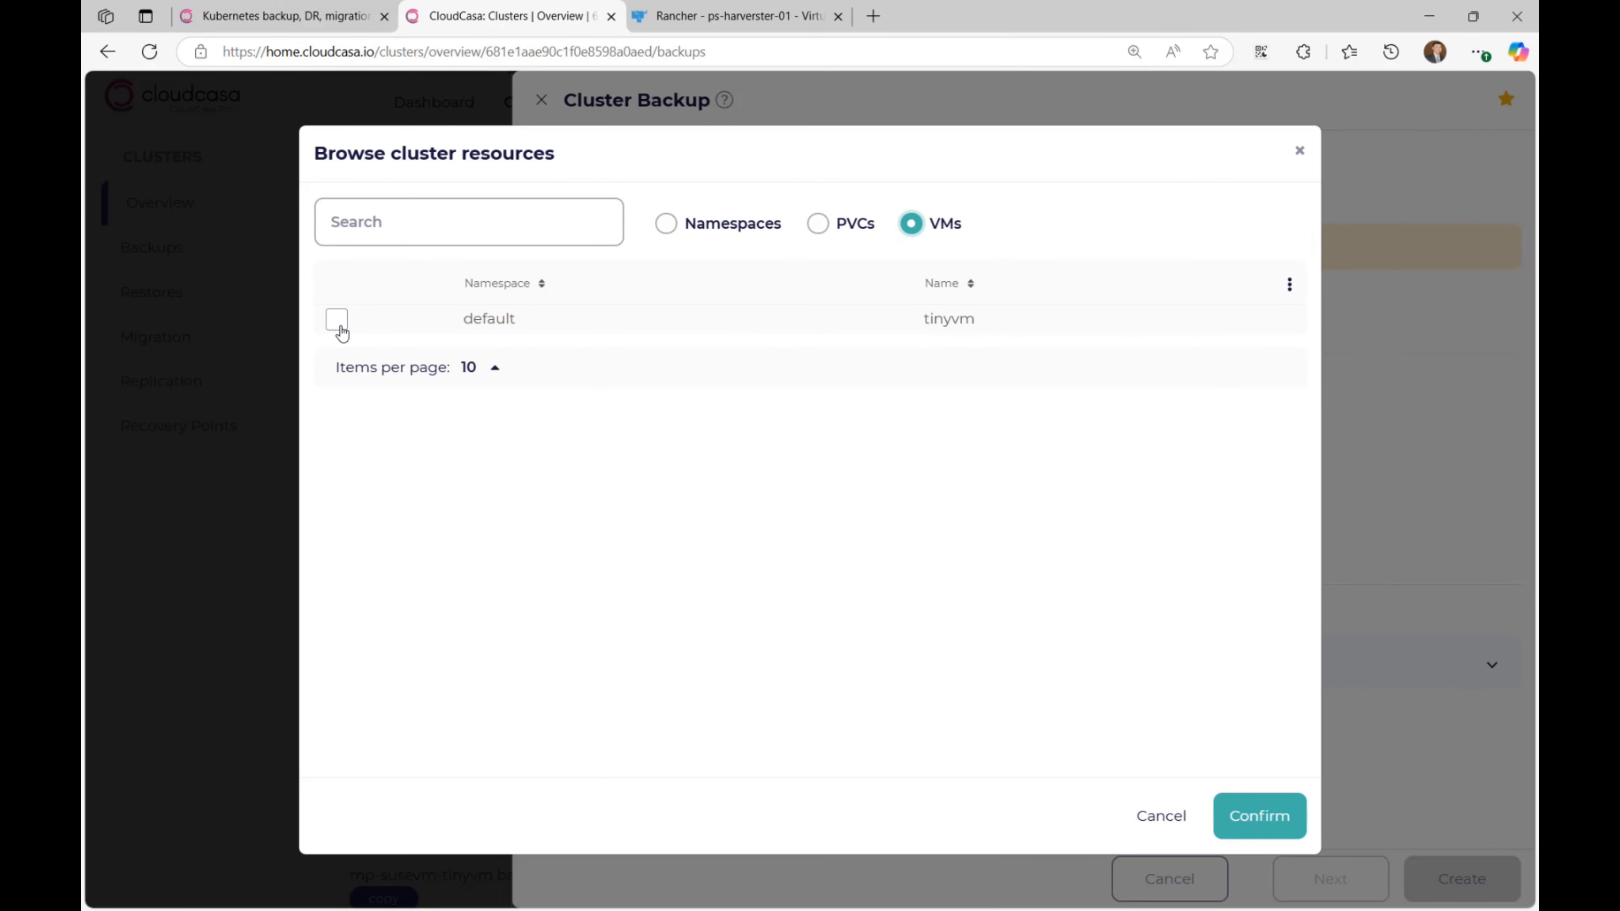
click(344, 327)
click(1278, 816)
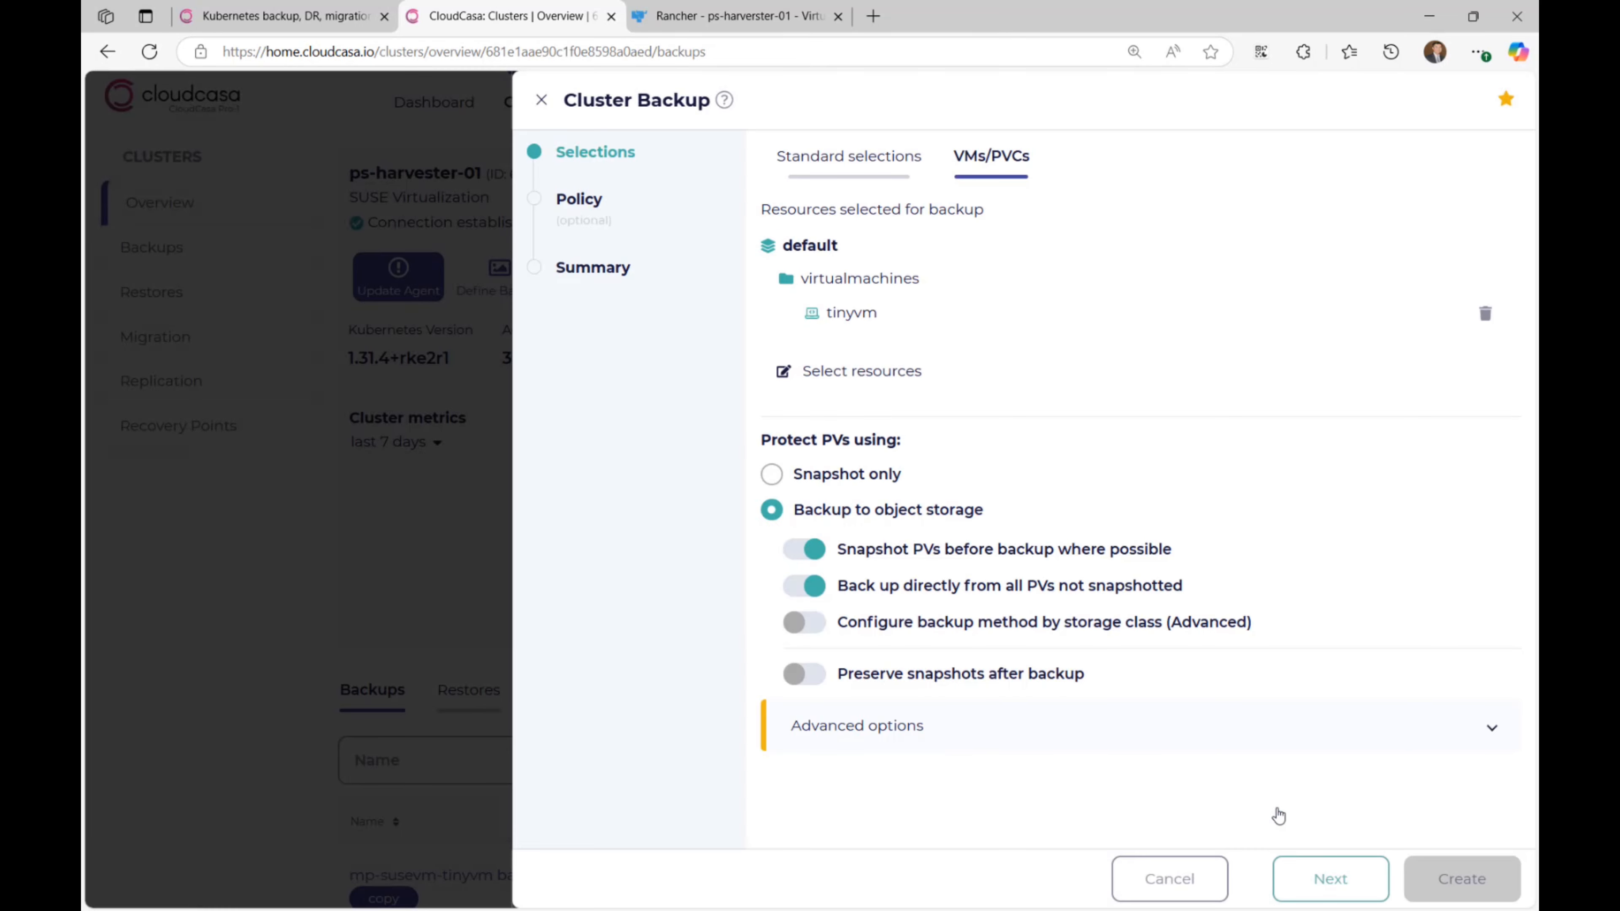
Keep the backup policy at None, name the backup TinyVM-Backup, and create and run it immediately with 7 days' retention.
click(1344, 877)
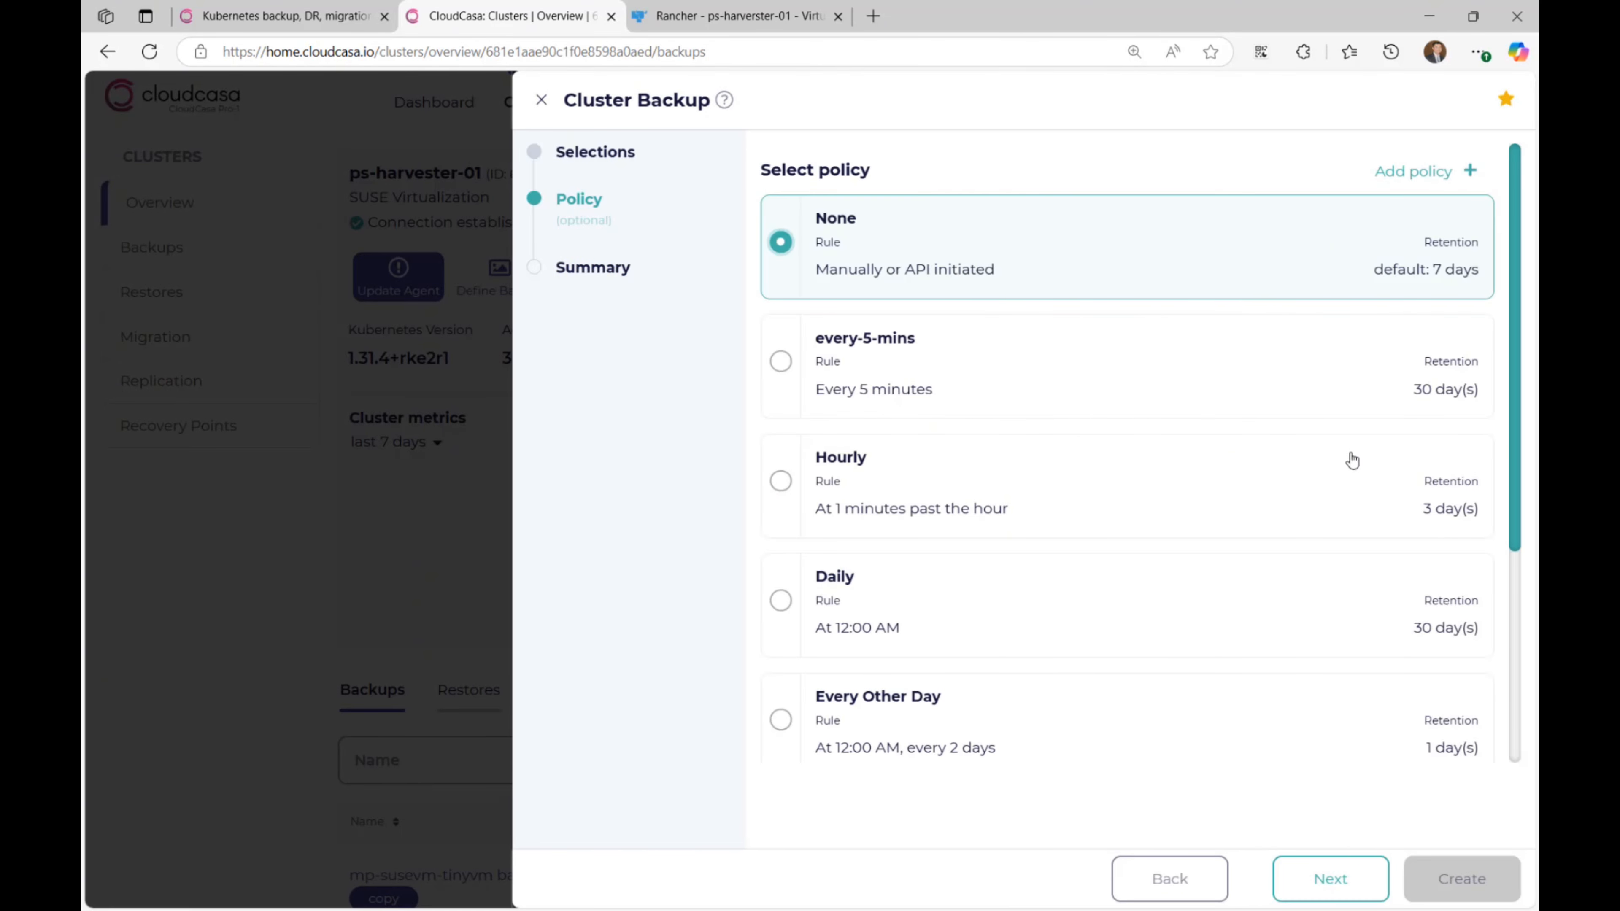
click(1338, 880)
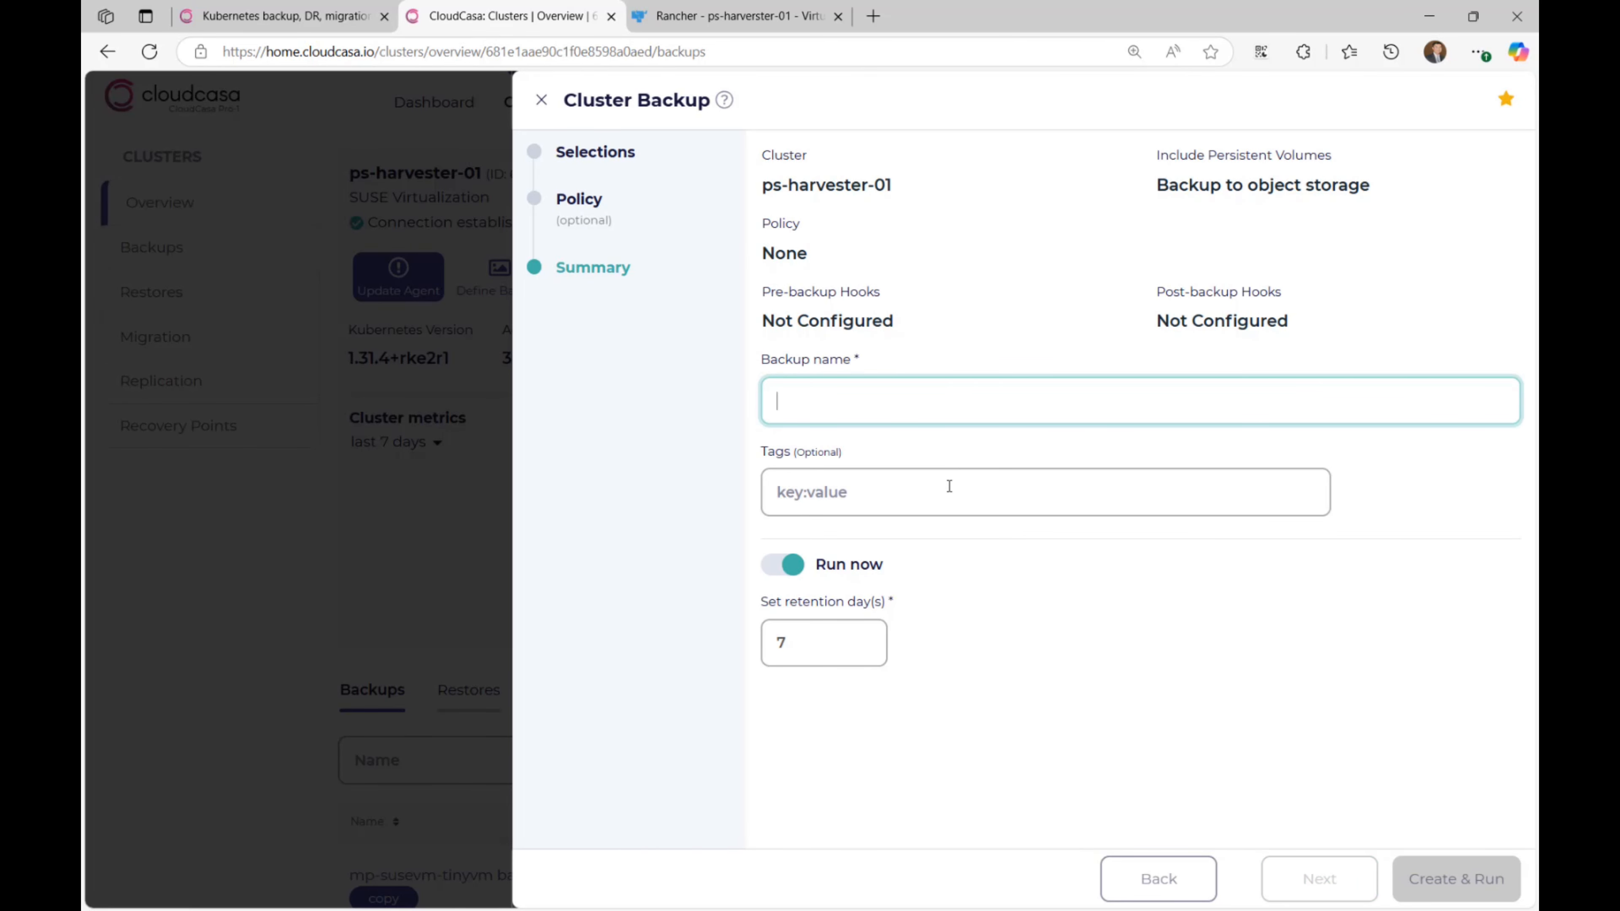
text(TinyVM-Backup)
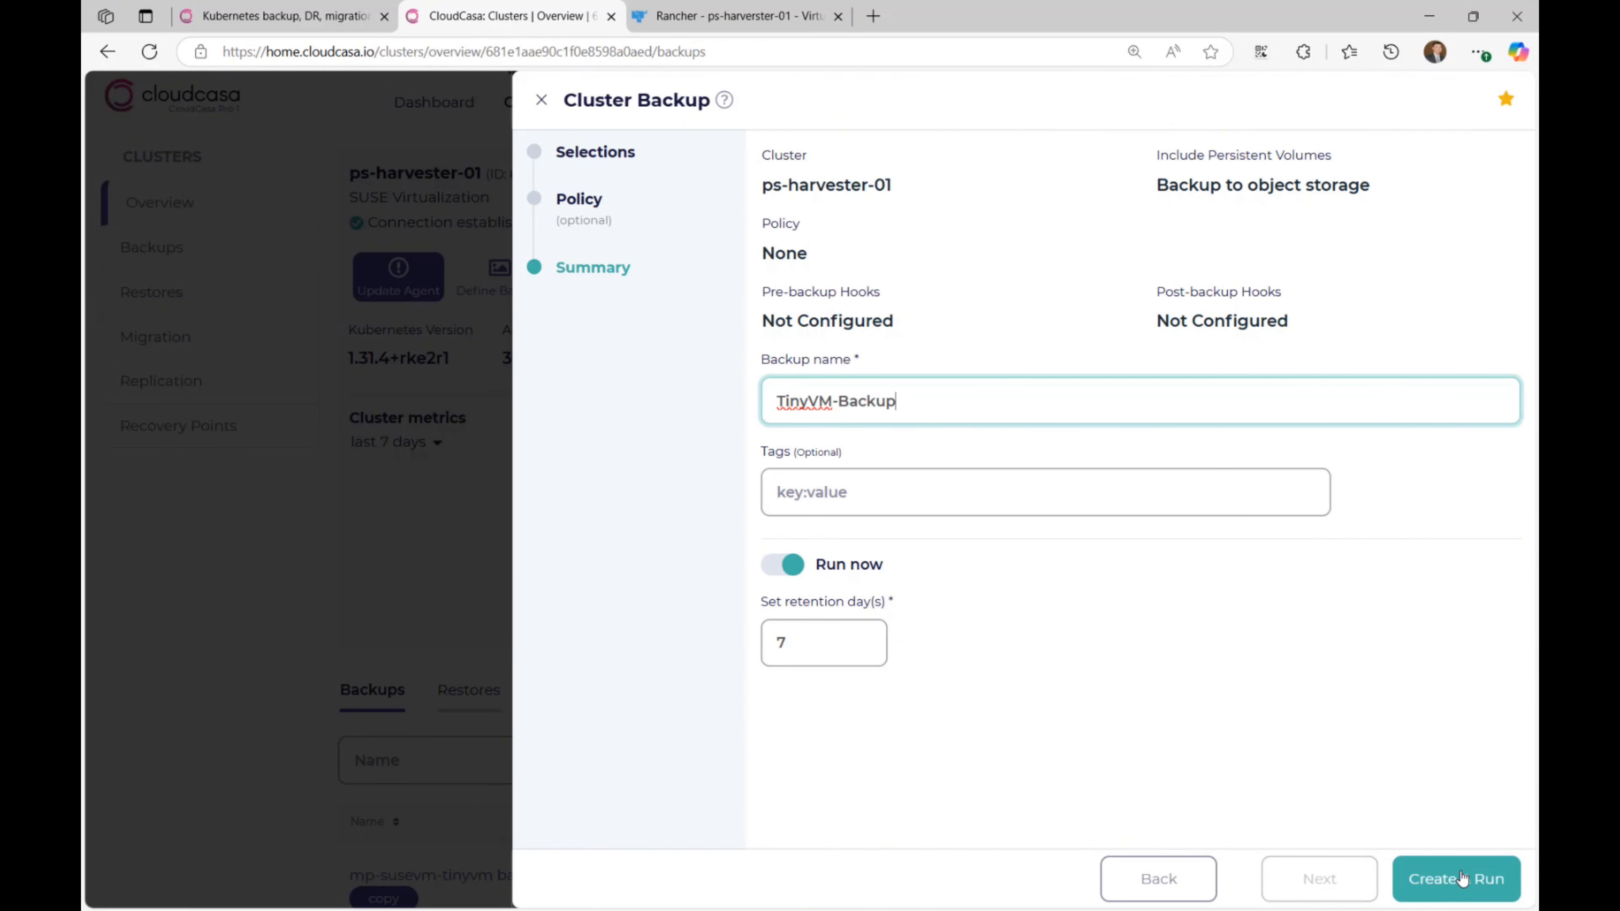
click(1461, 878)
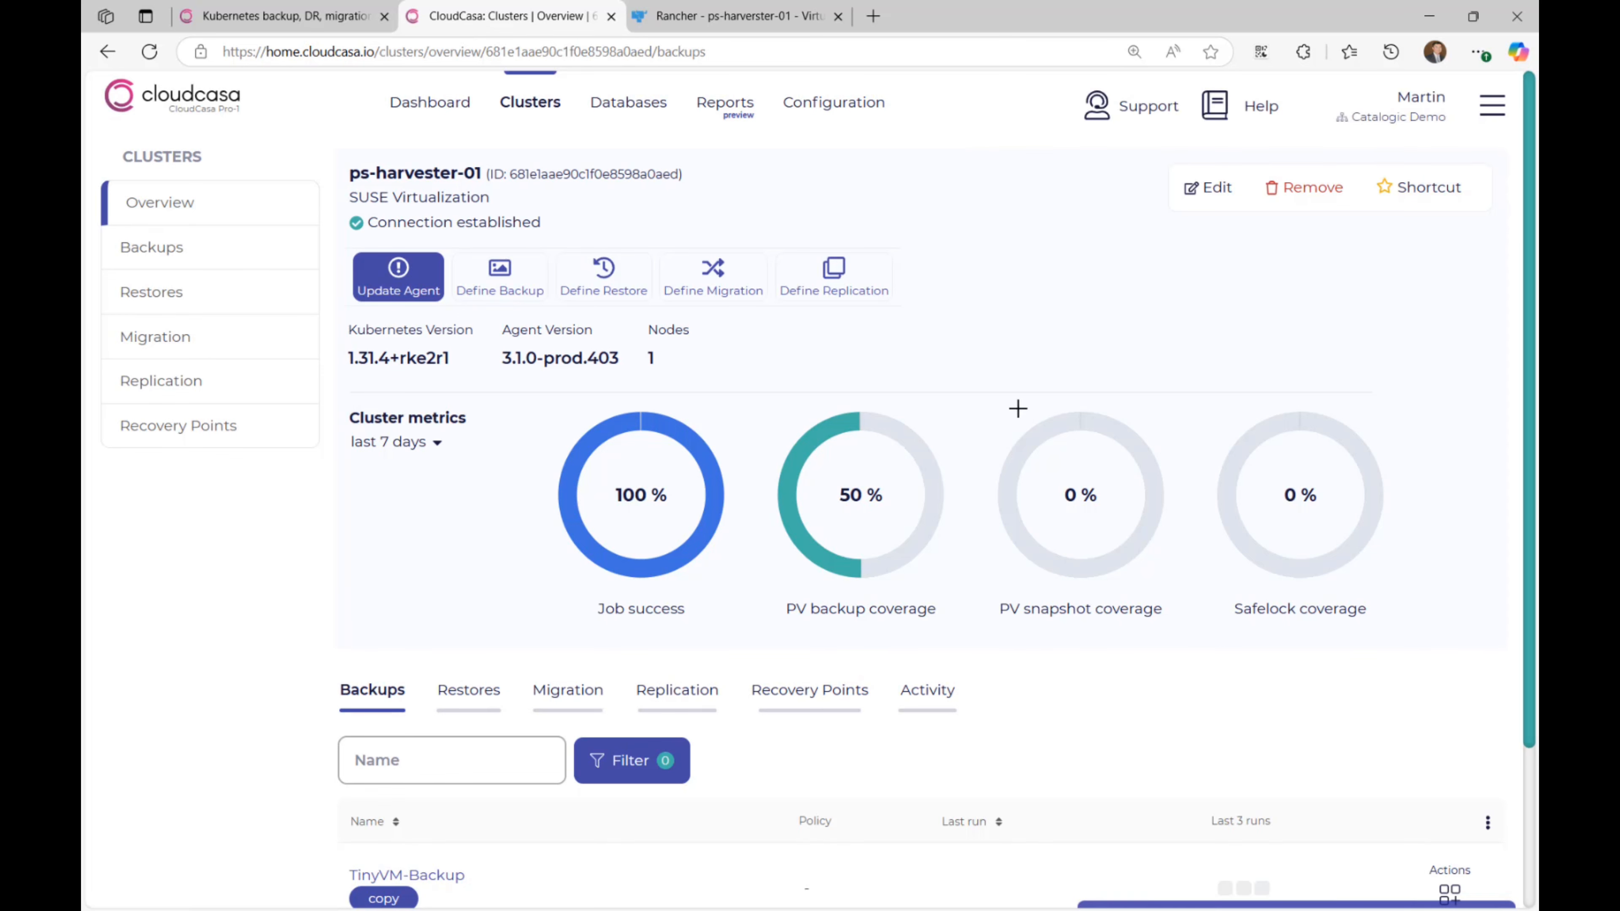
Examine the activity log of the TinyVM-Backup job from the dashboard and close its details.
click(434, 103)
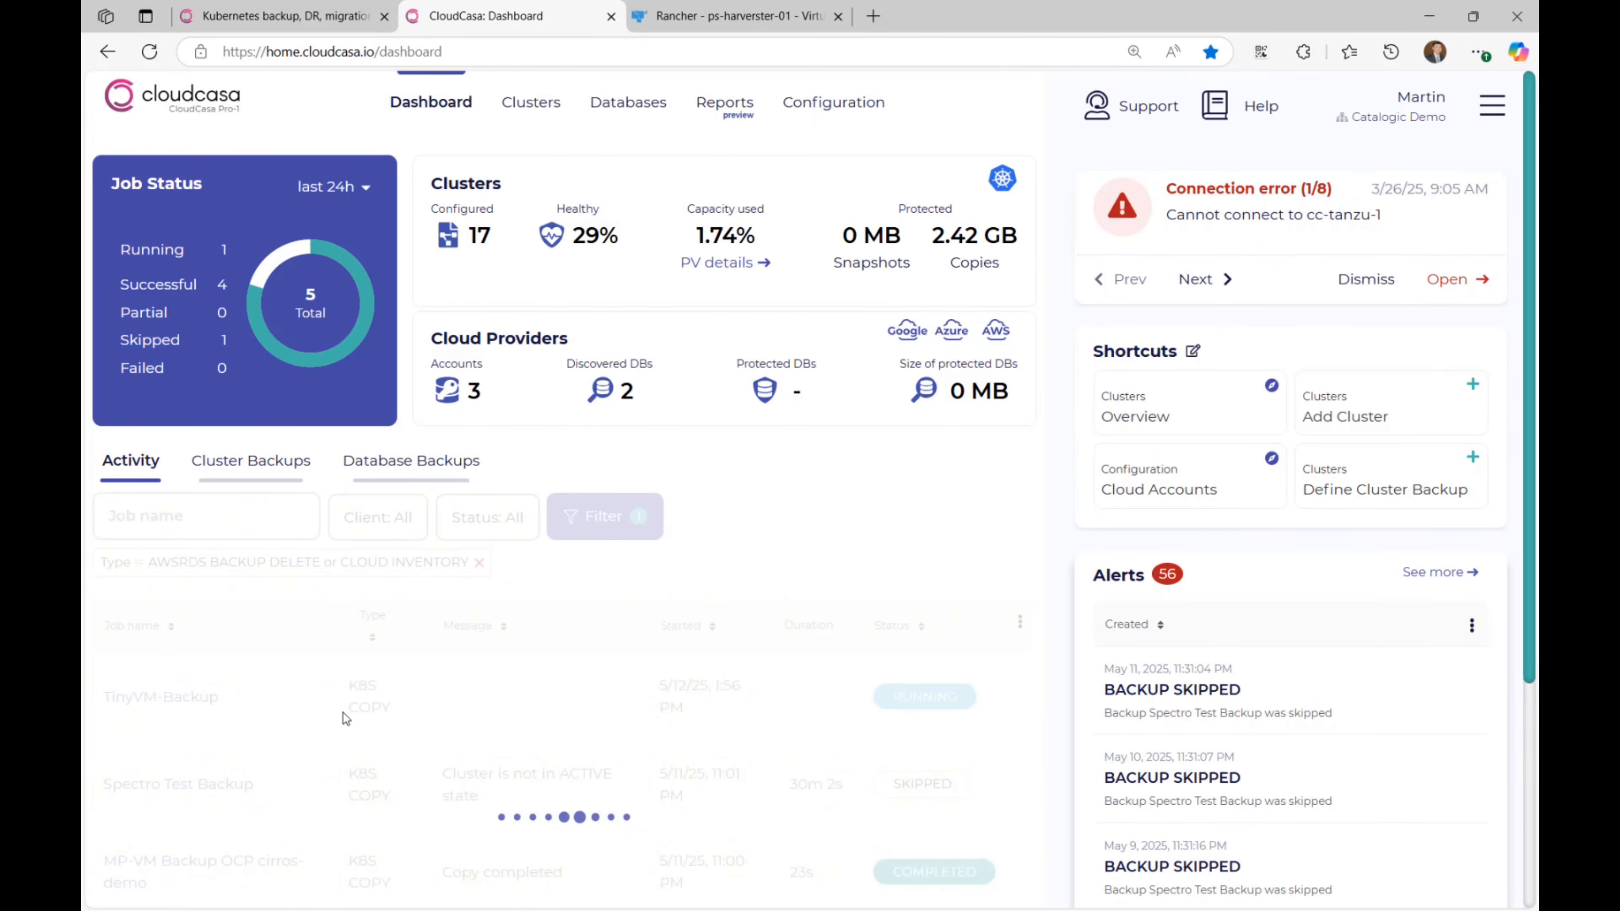
click(186, 702)
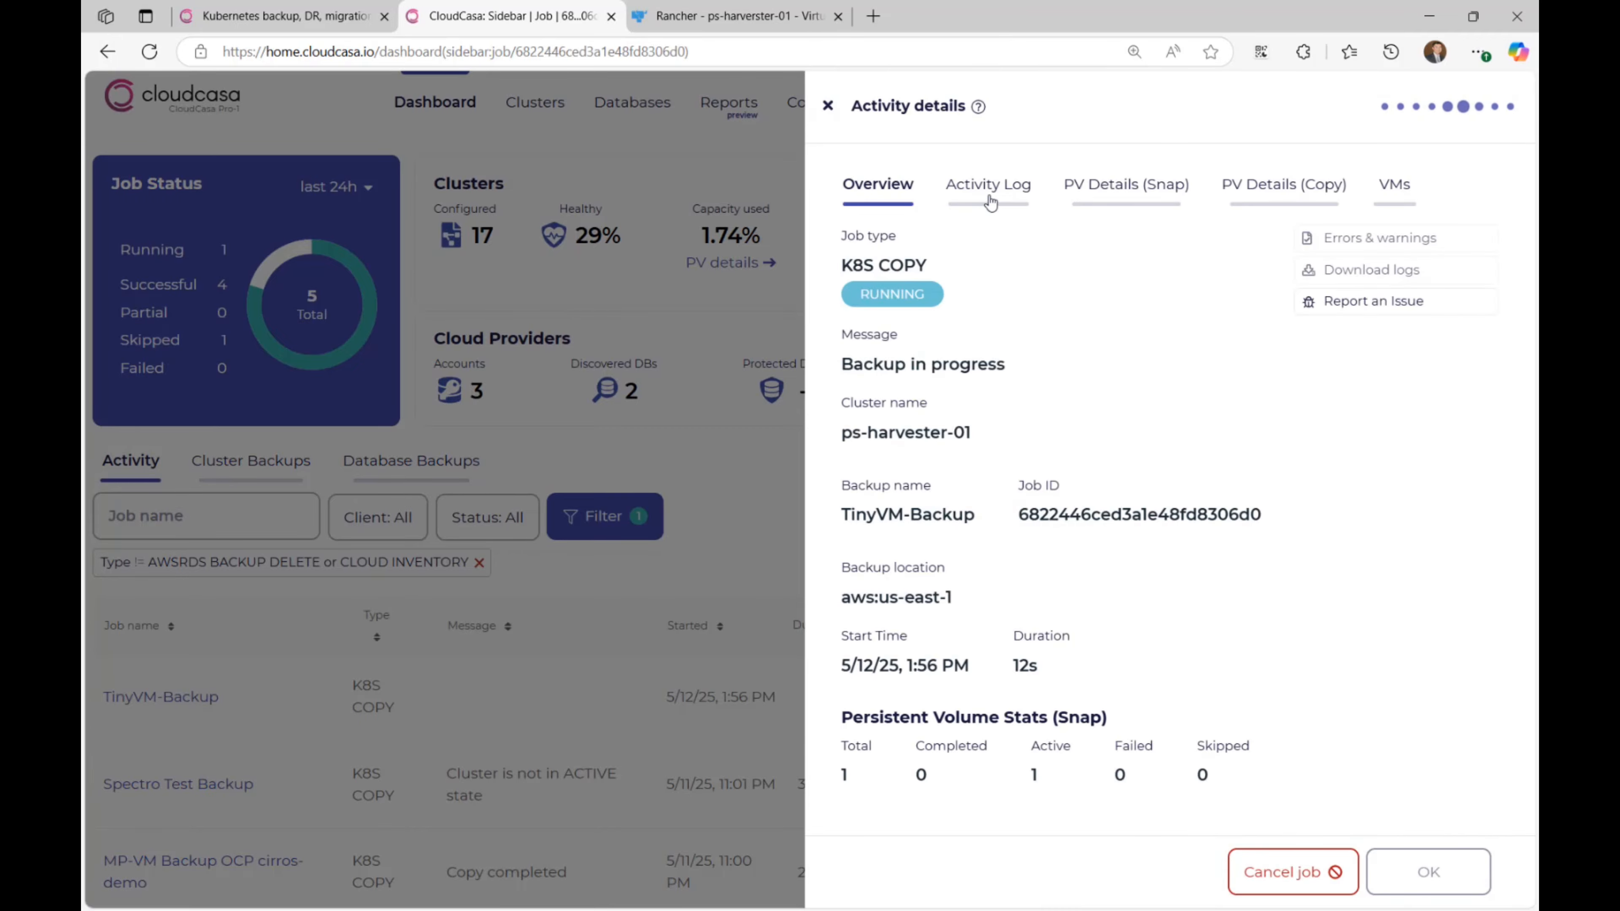
click(991, 201)
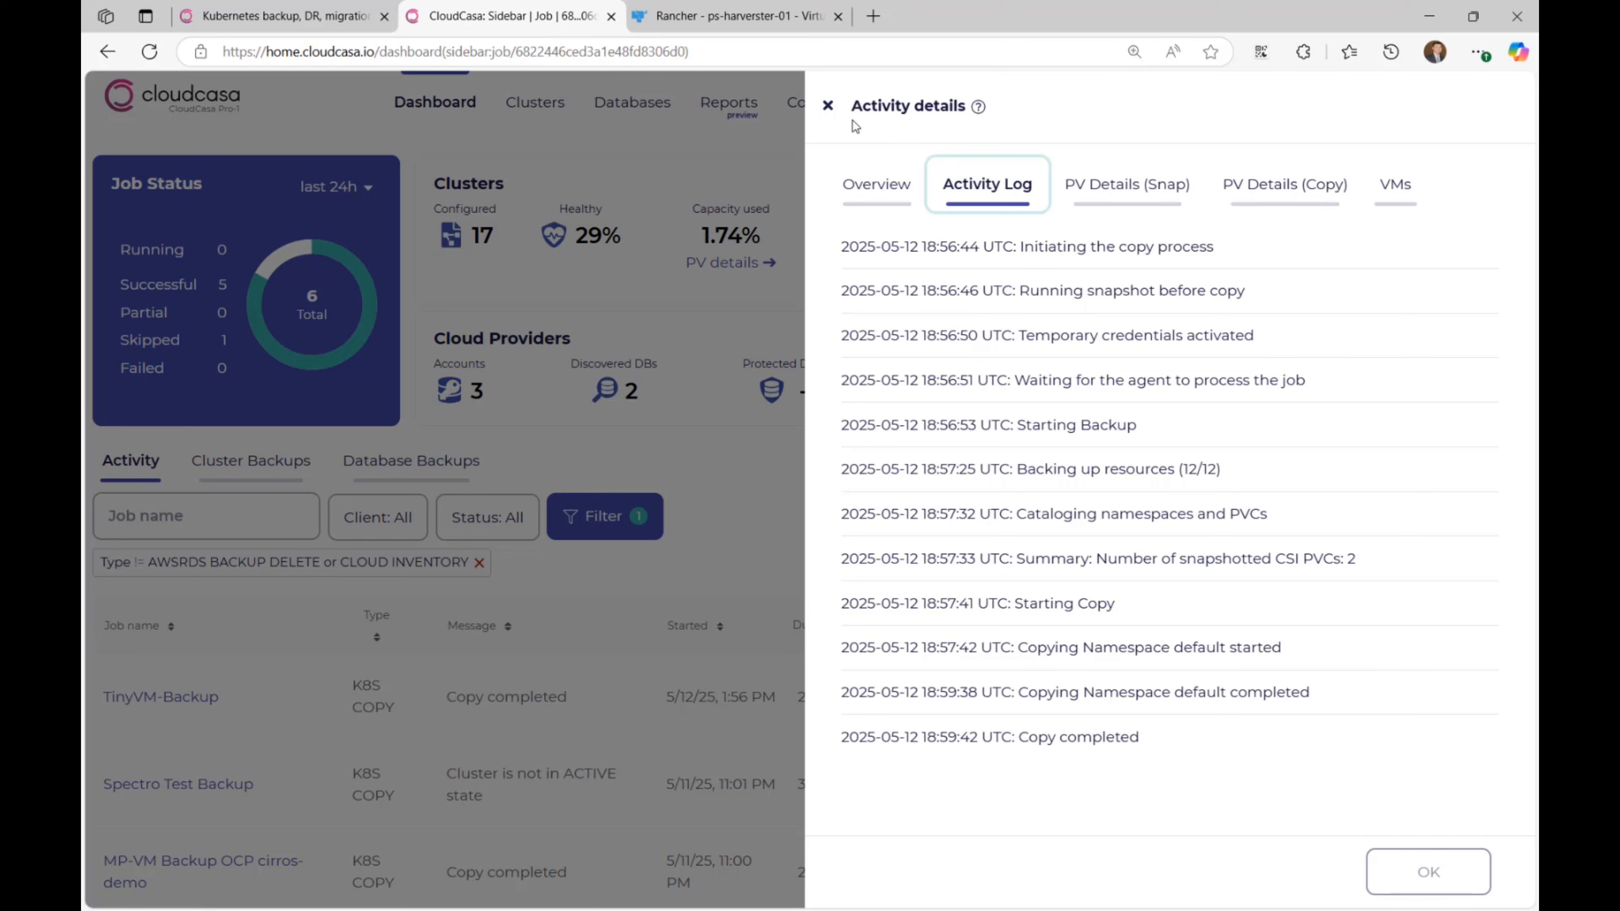
click(827, 106)
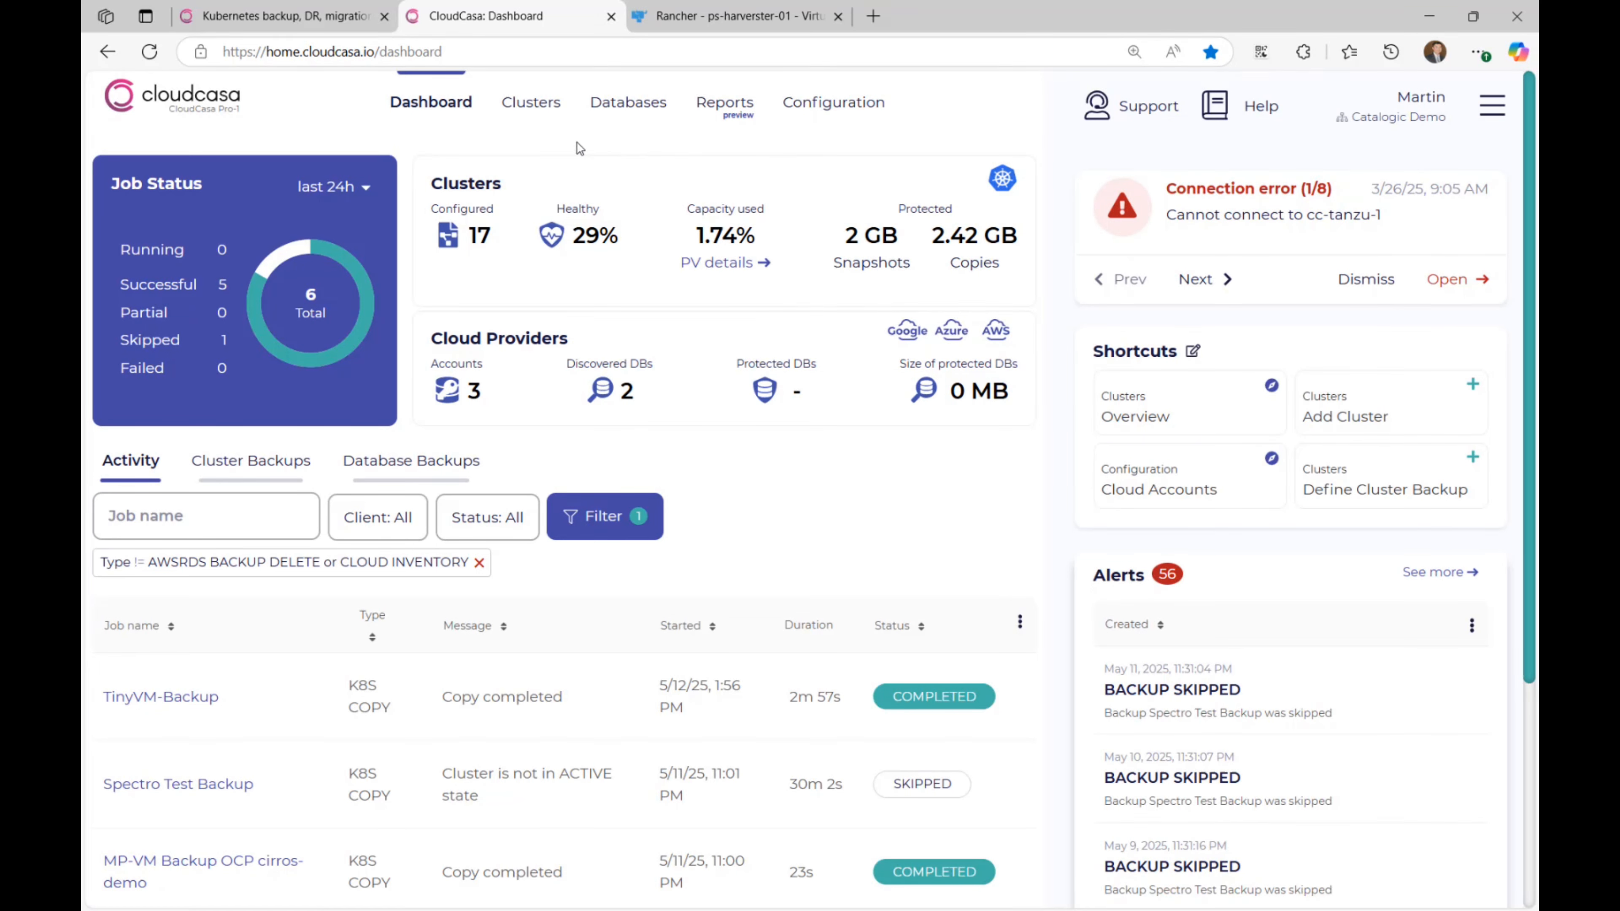
Start a restore definition with ps-harvester-01 as source cluster and the TinyVM-Backup recovery point of 5/12/25, 1:56 PM.
mouse_move(550, 110)
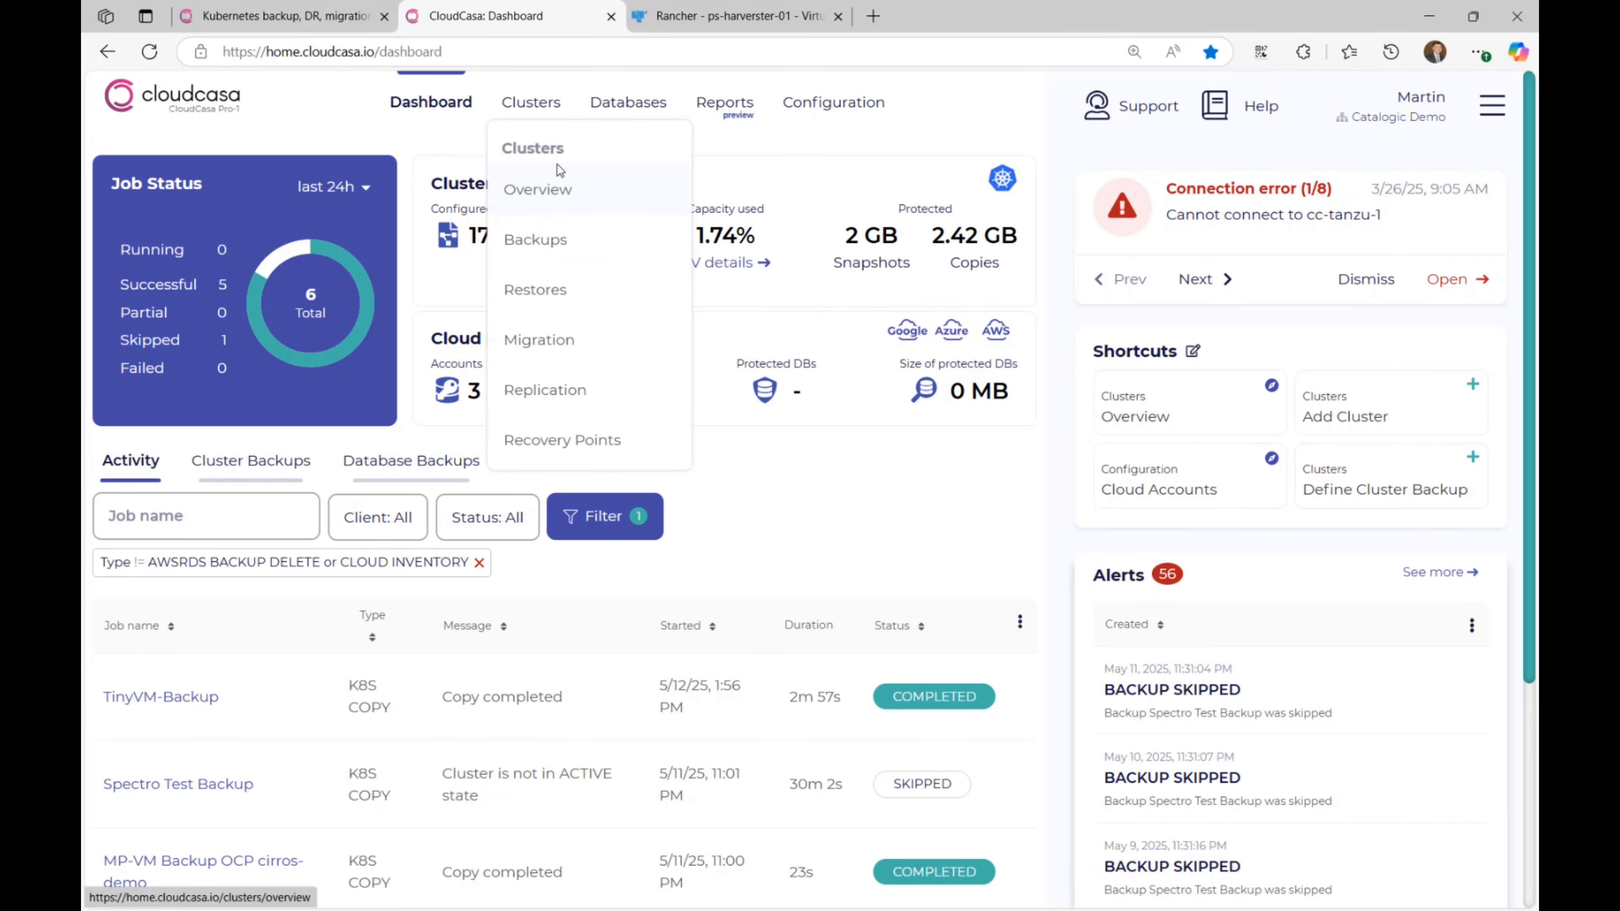
click(561, 295)
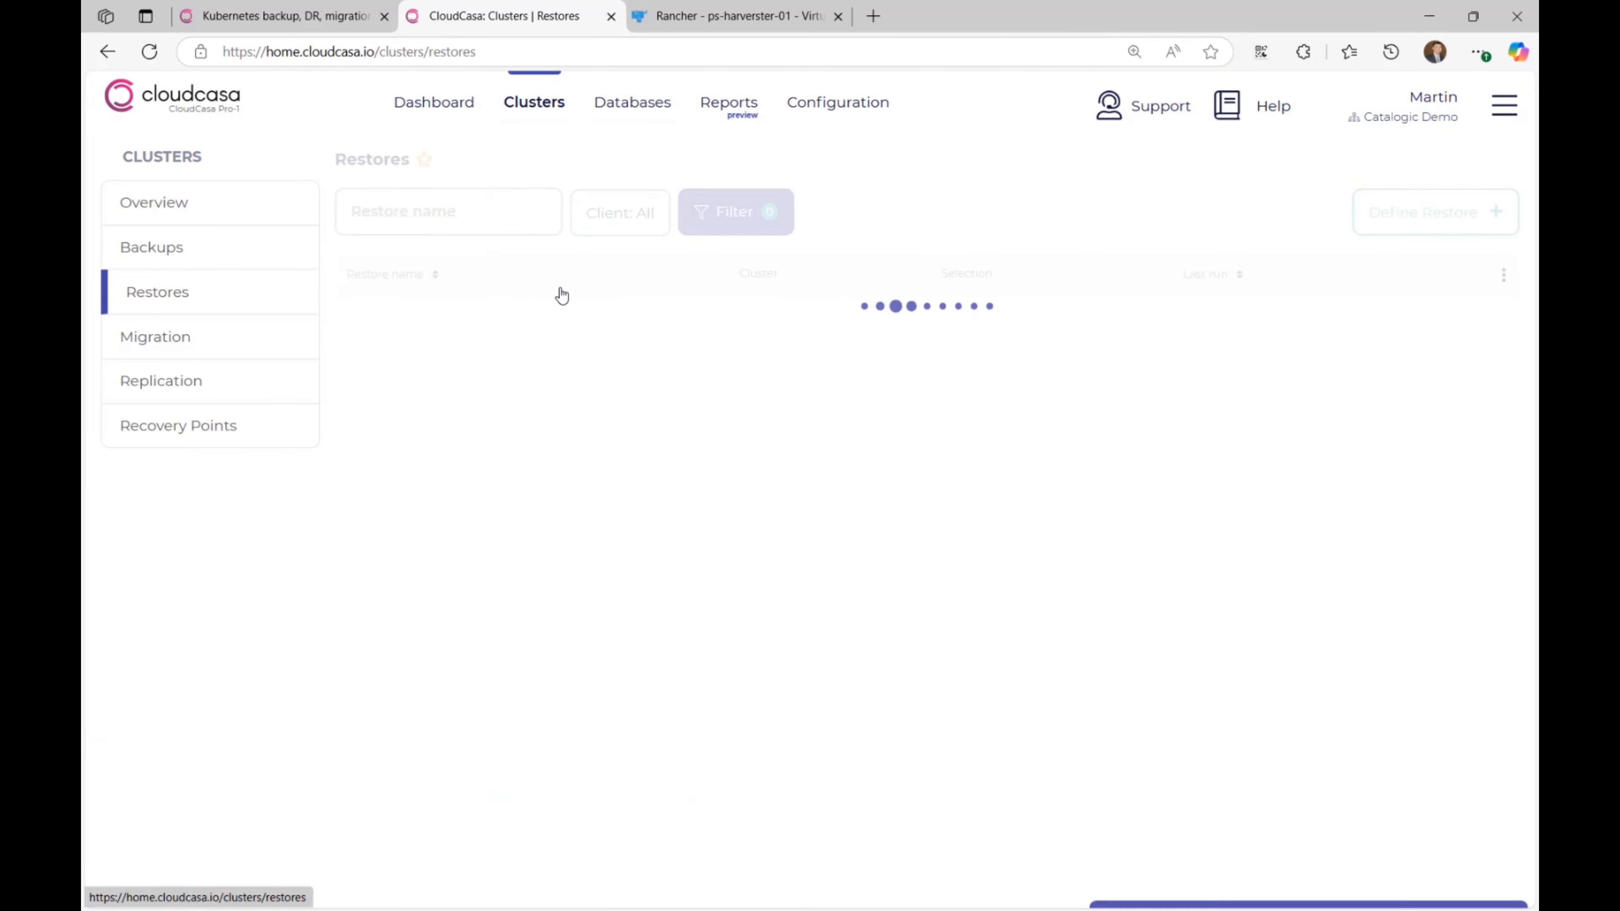
click(1465, 224)
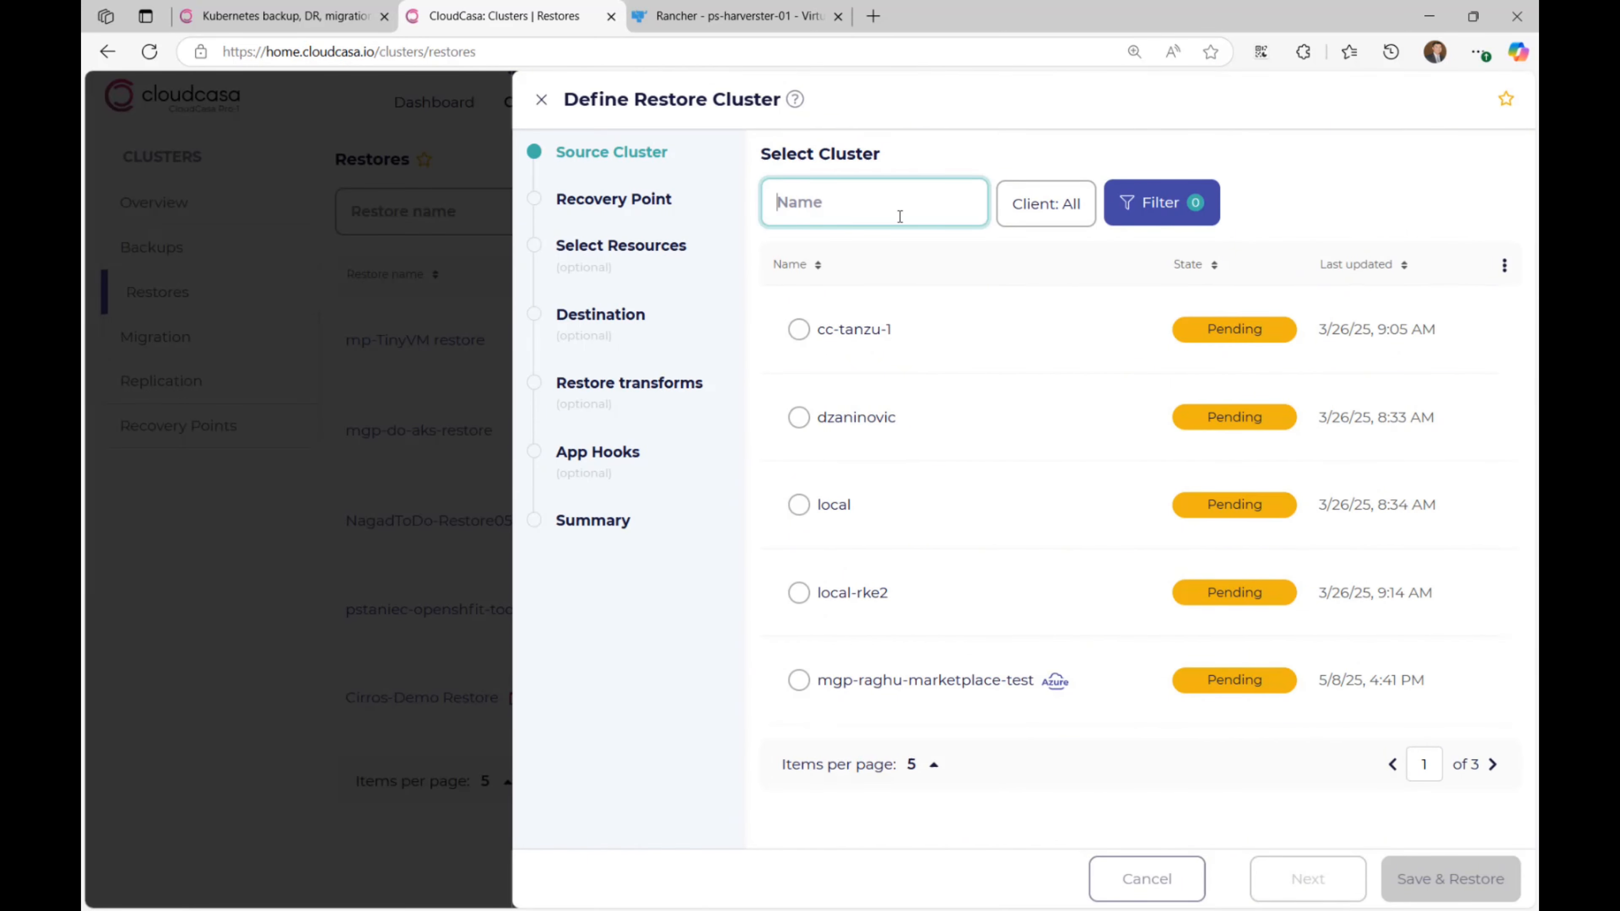
text(ps)
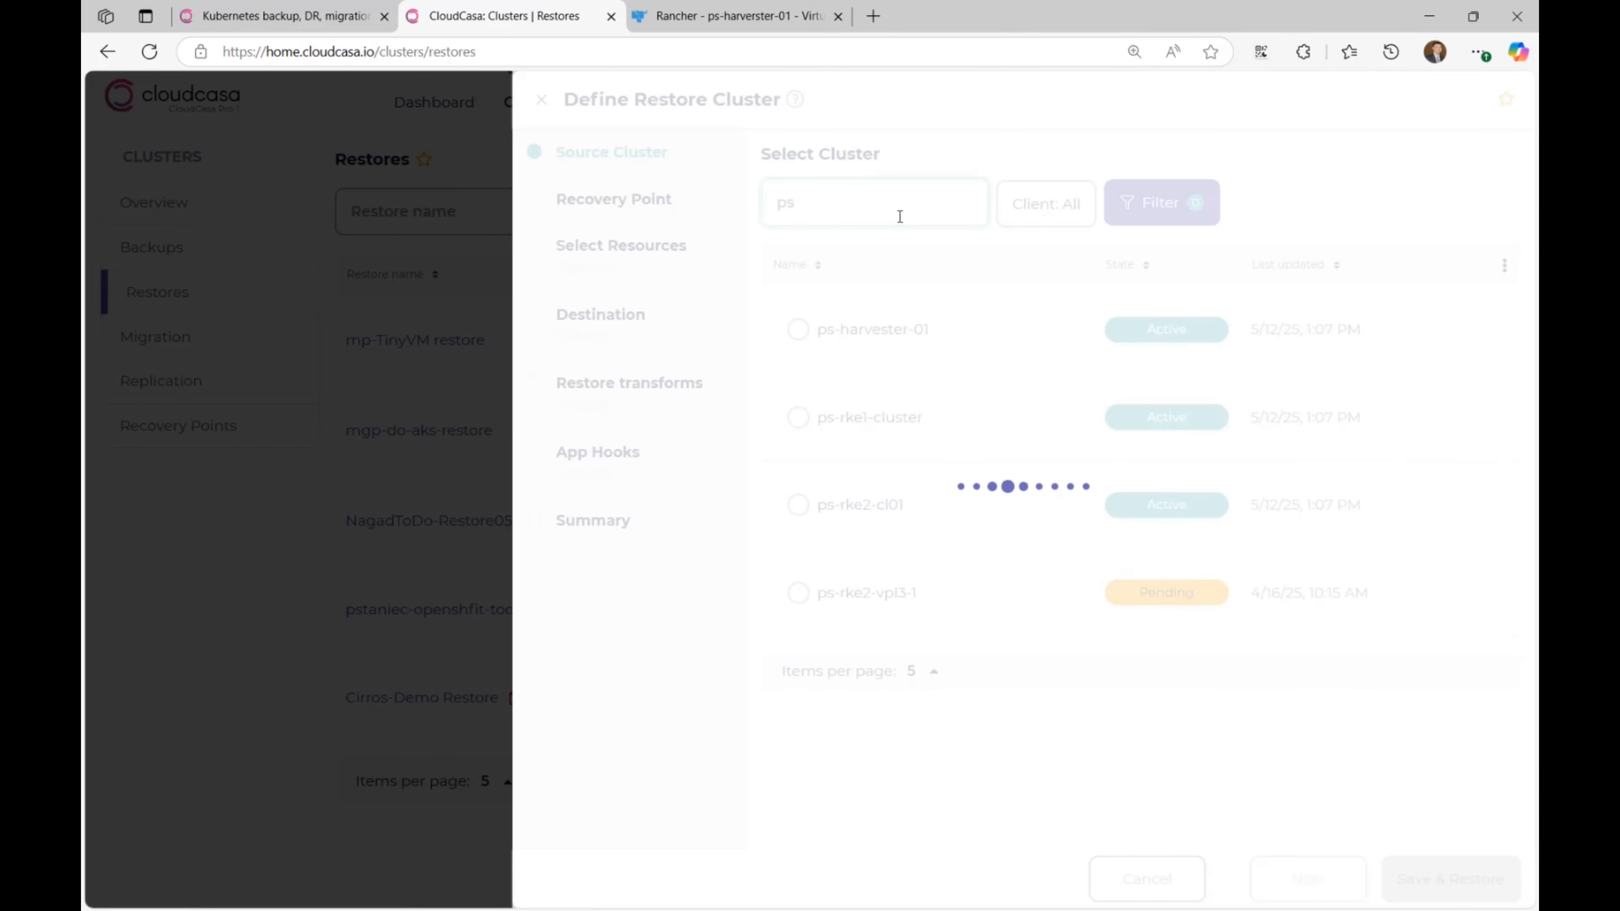
click(865, 345)
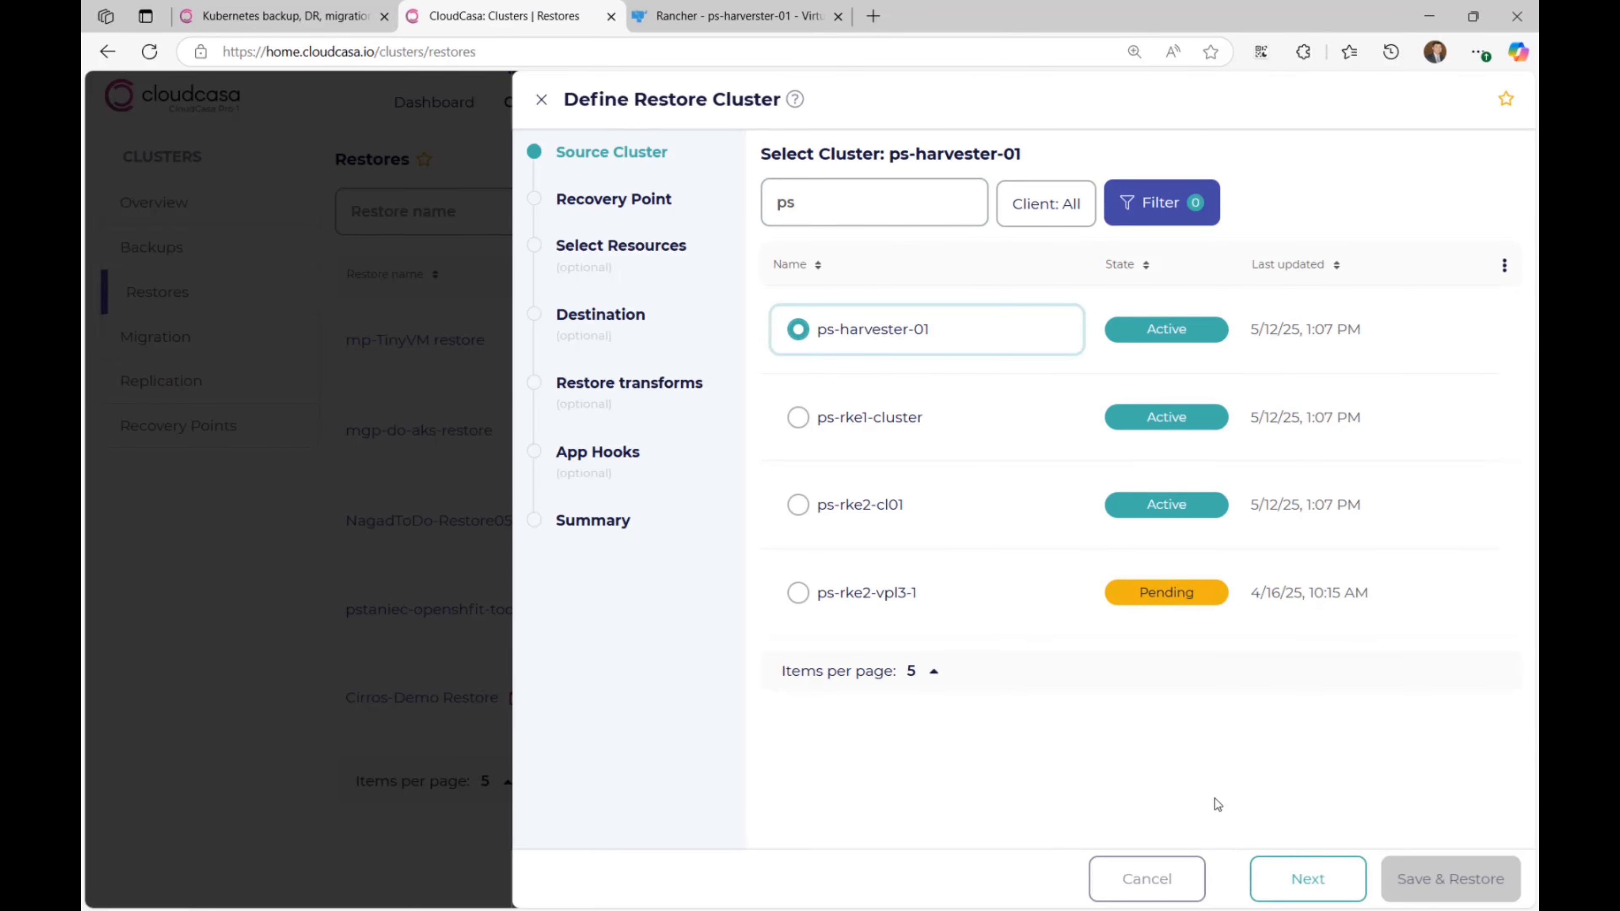
click(1324, 874)
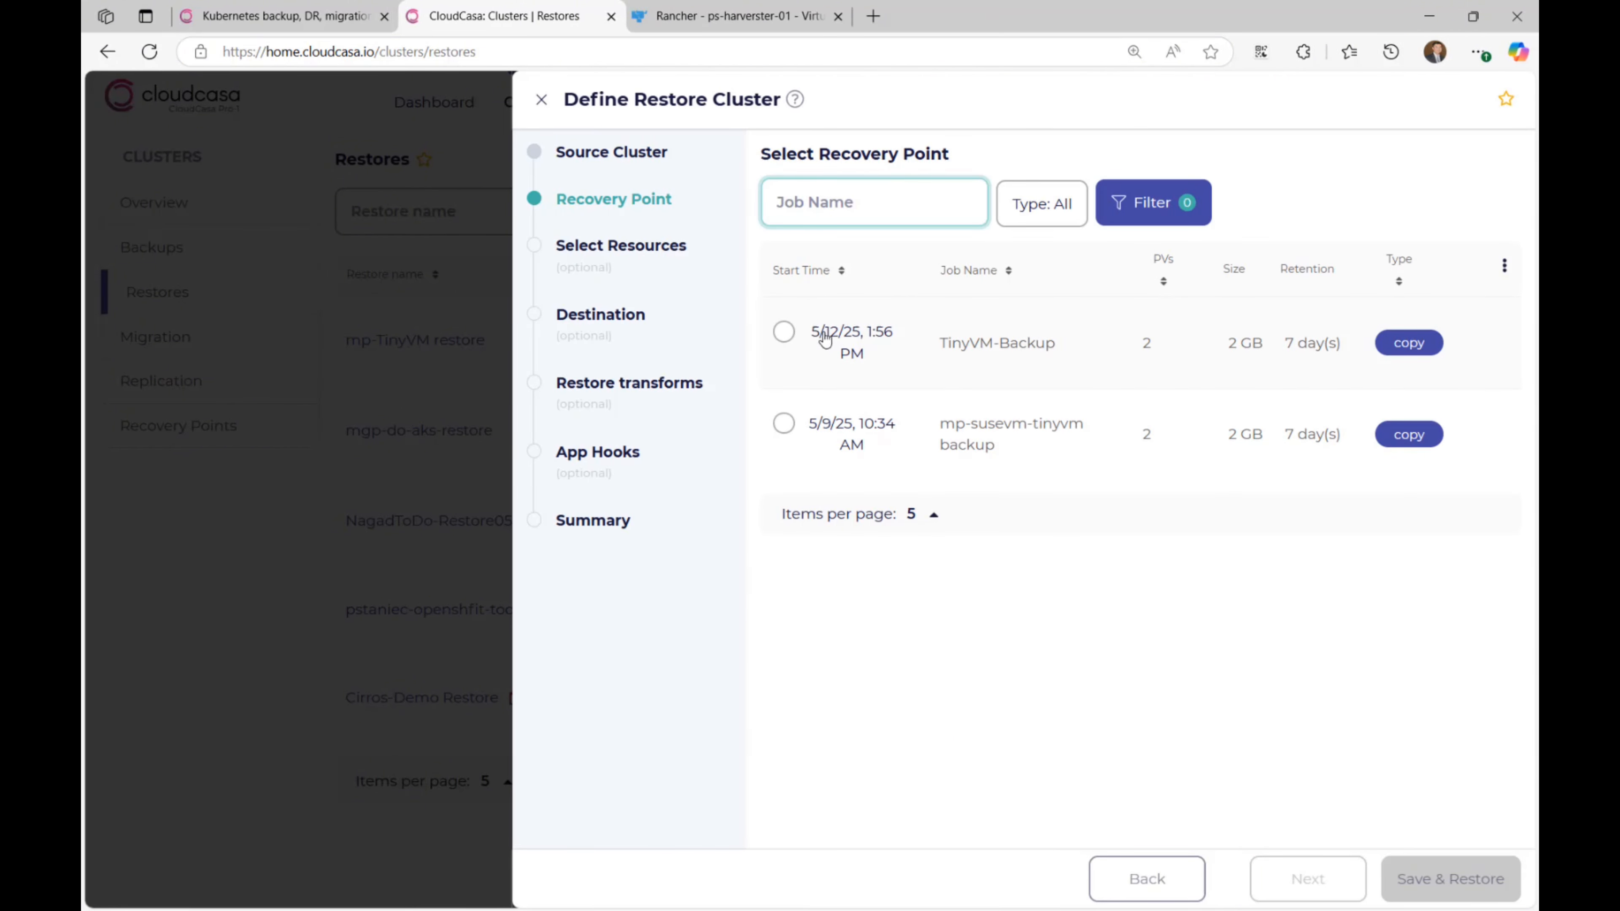
click(786, 332)
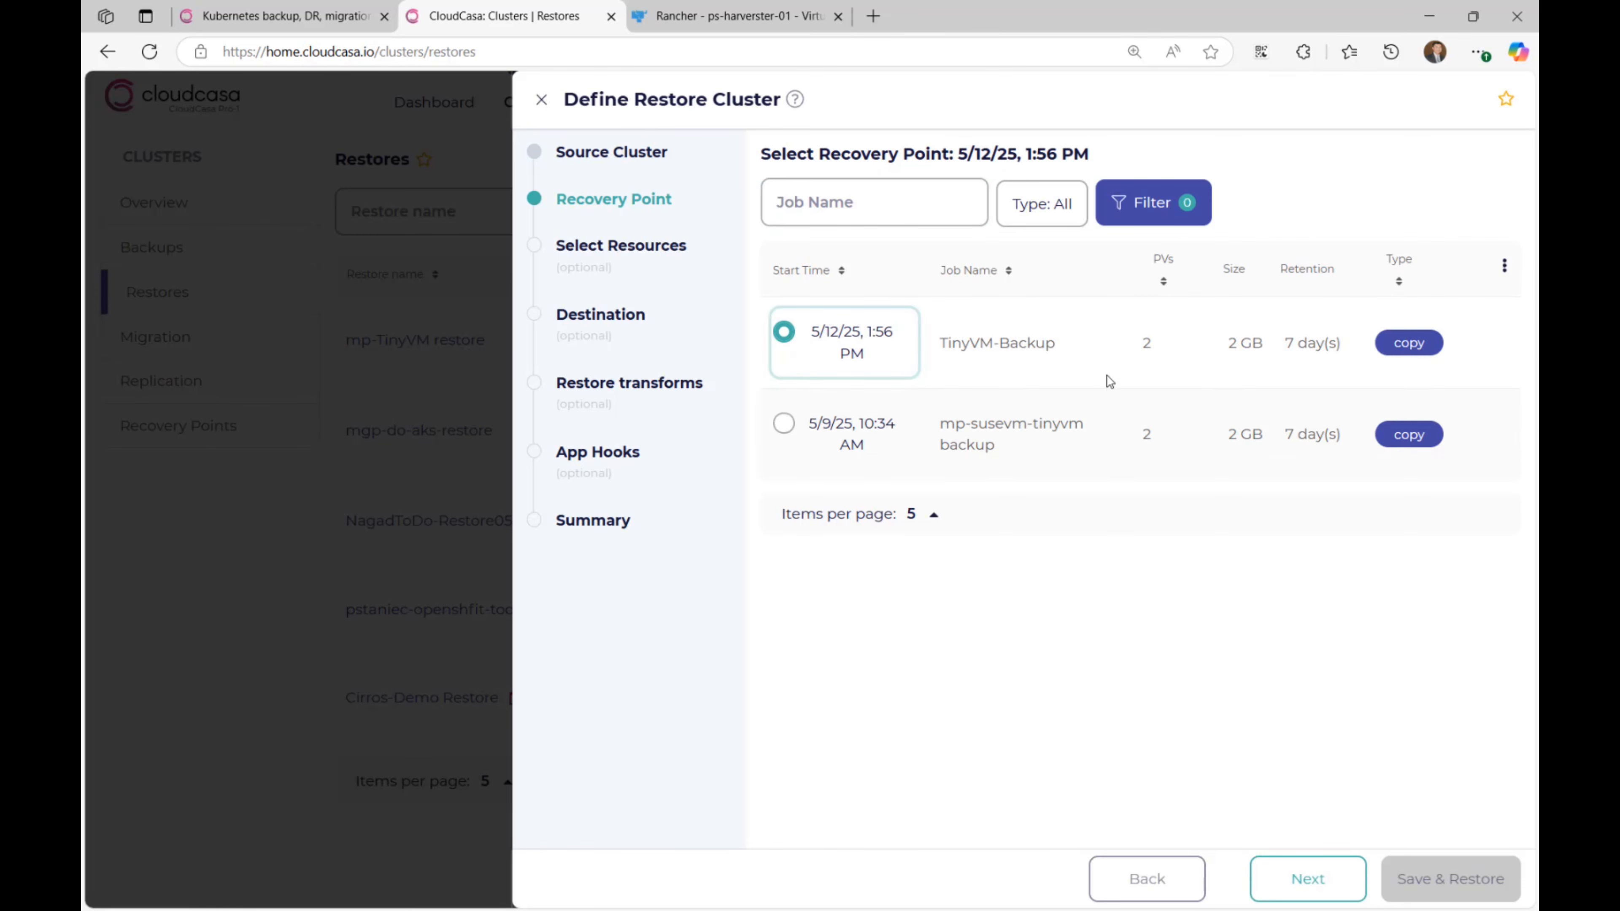
click(1336, 884)
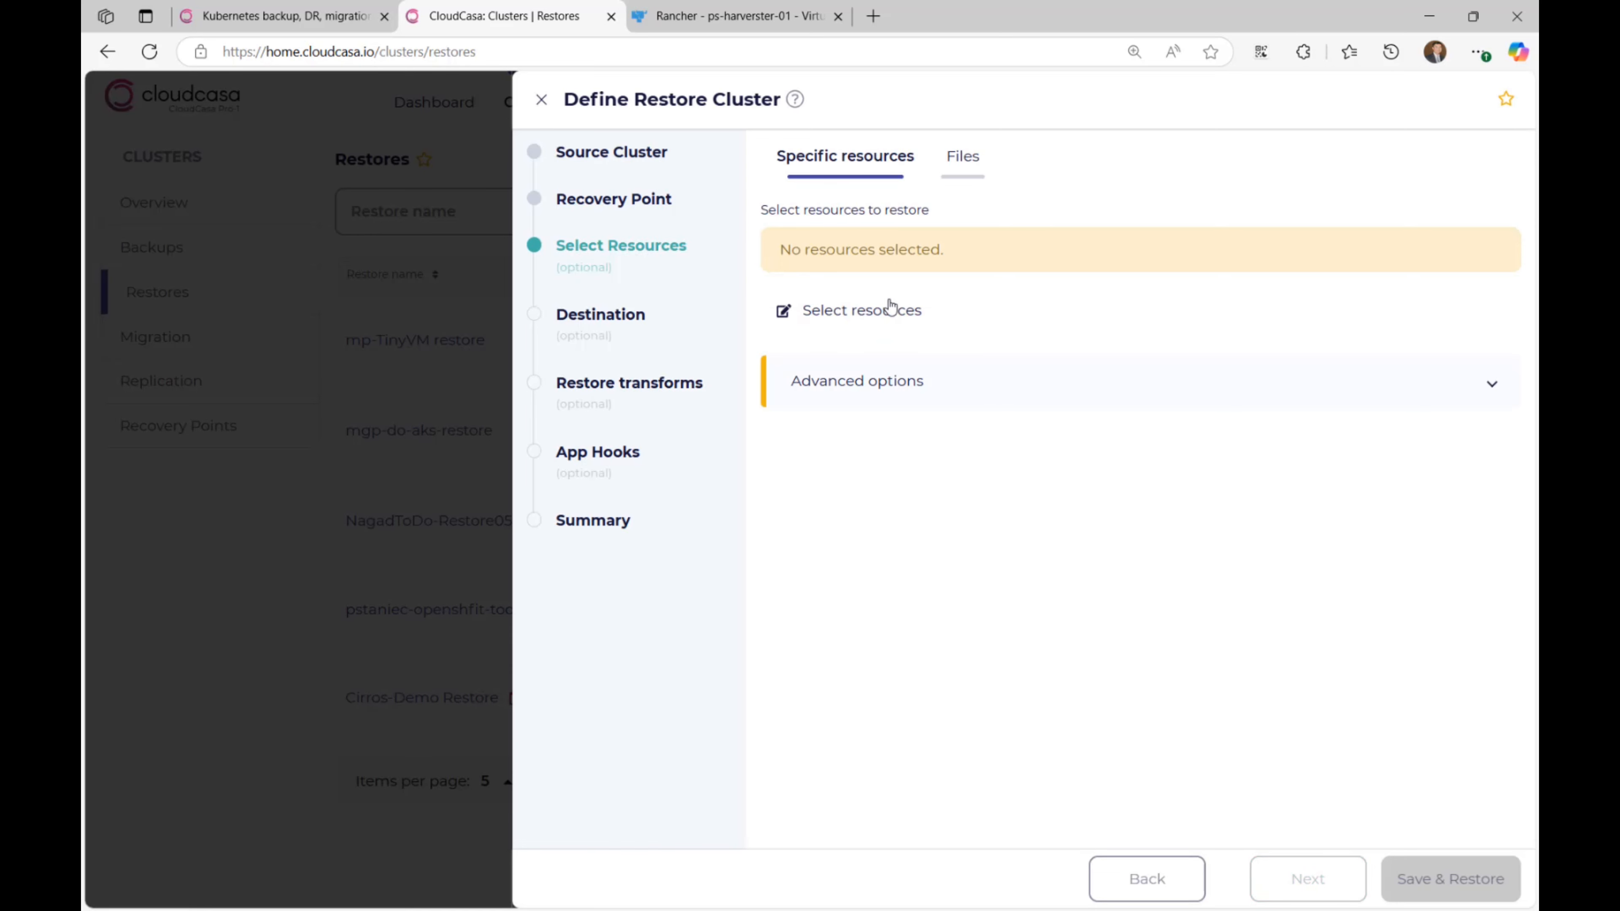
Select only the virtual machine tinyvm from the default namespace of the recovery point as the resource to restore.
click(890, 314)
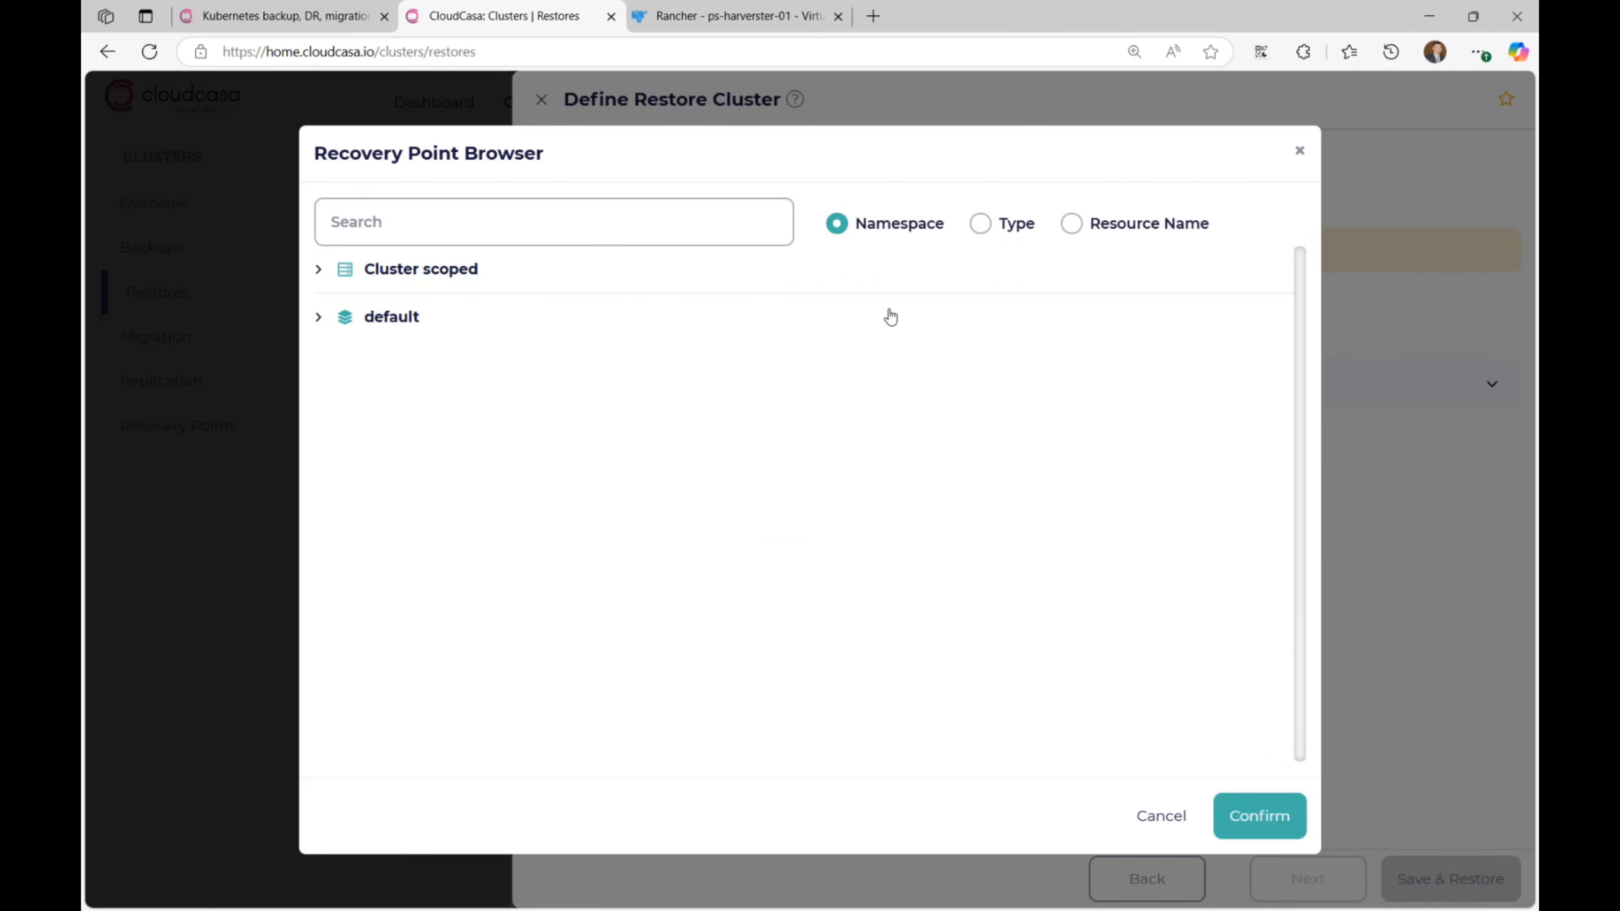
click(318, 316)
click(337, 448)
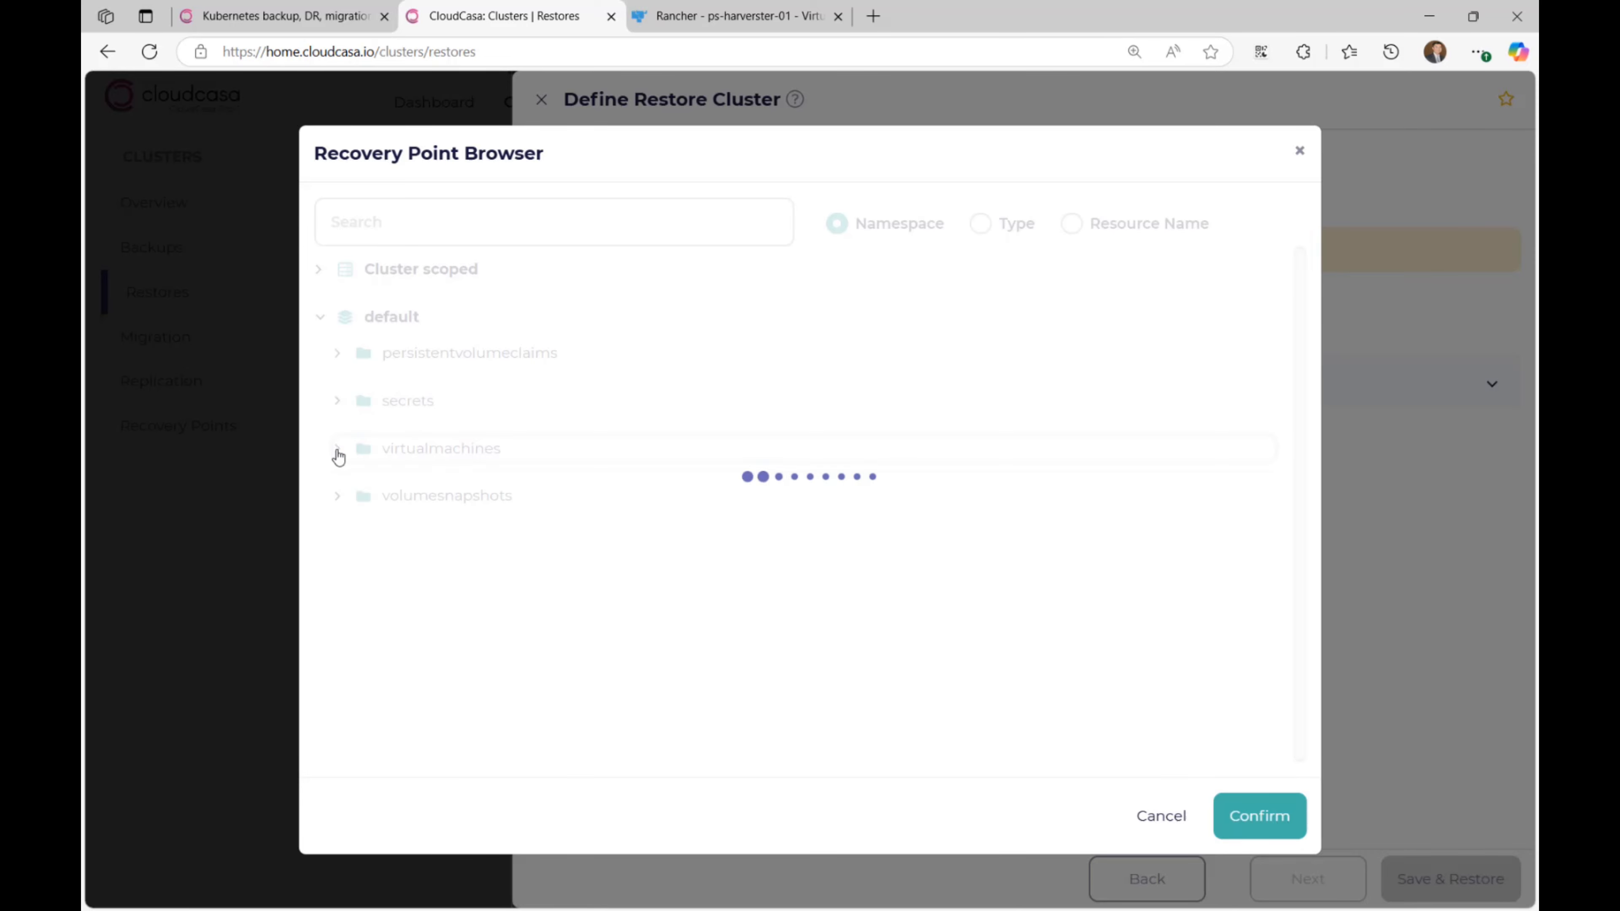
click(367, 486)
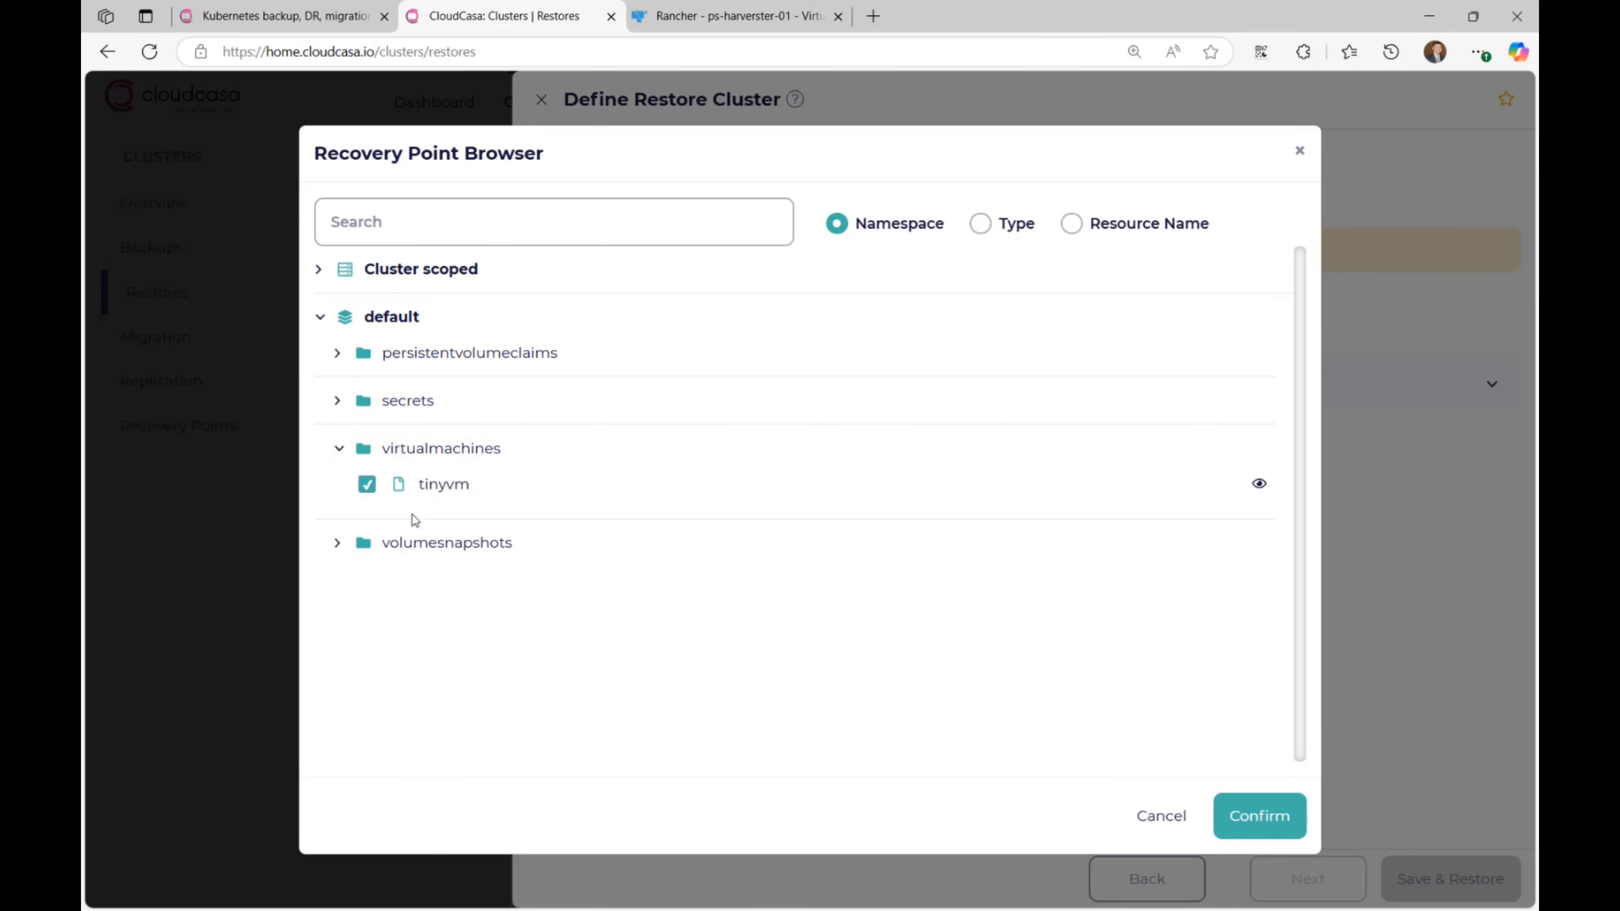
click(1280, 817)
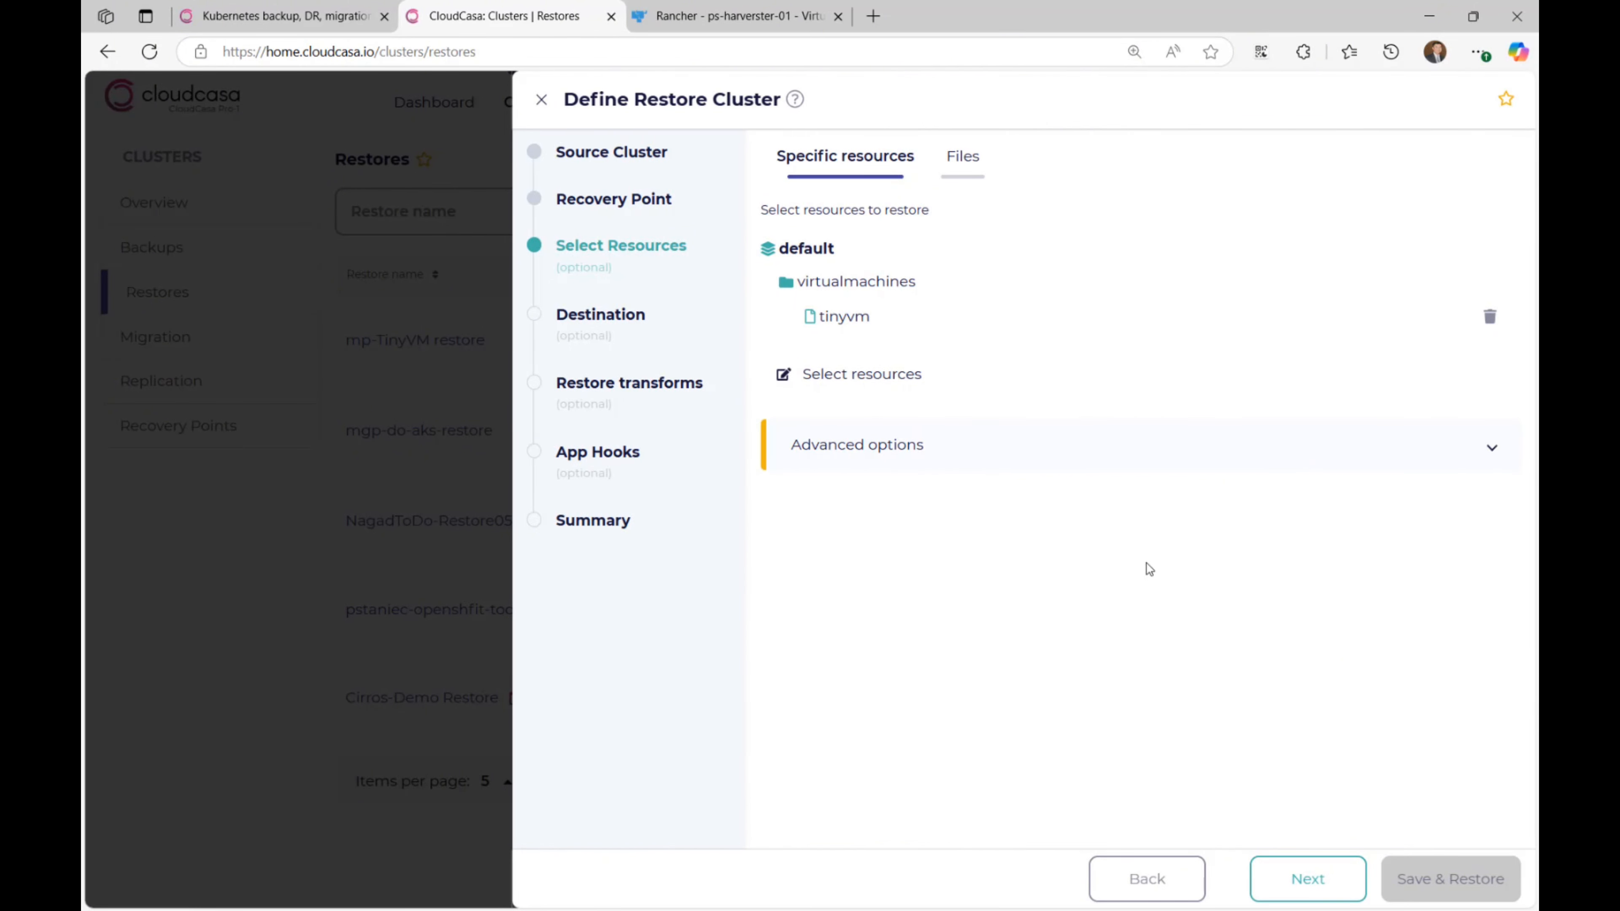
click(1327, 880)
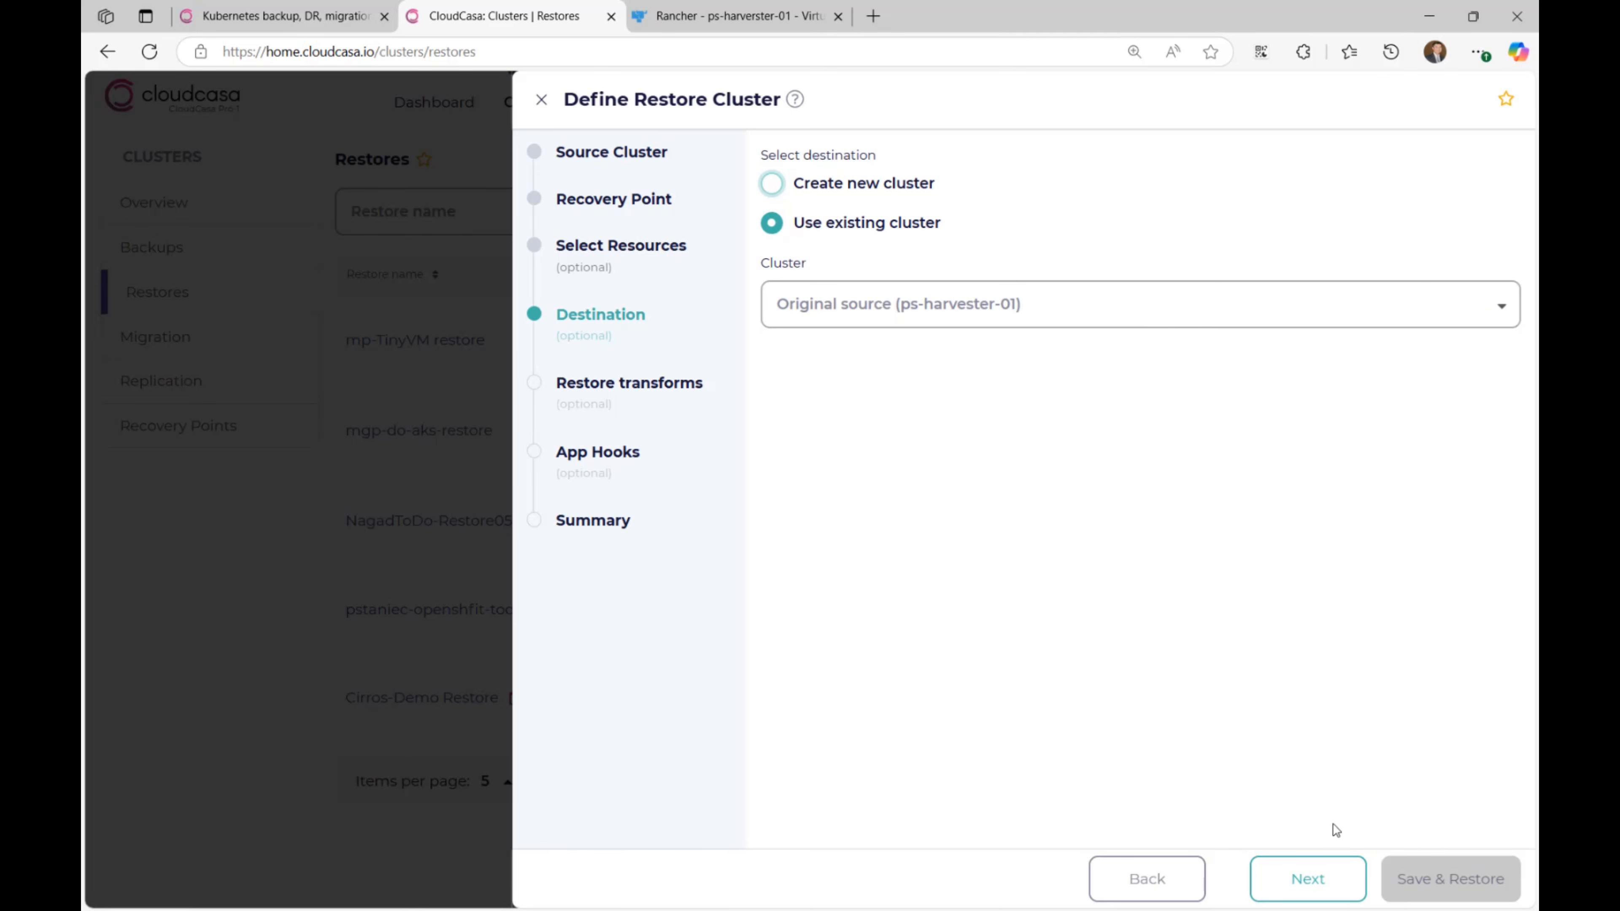
Keep the original source cluster as destination and rename the restored namespaces by adding the suffix -restored.
click(1330, 875)
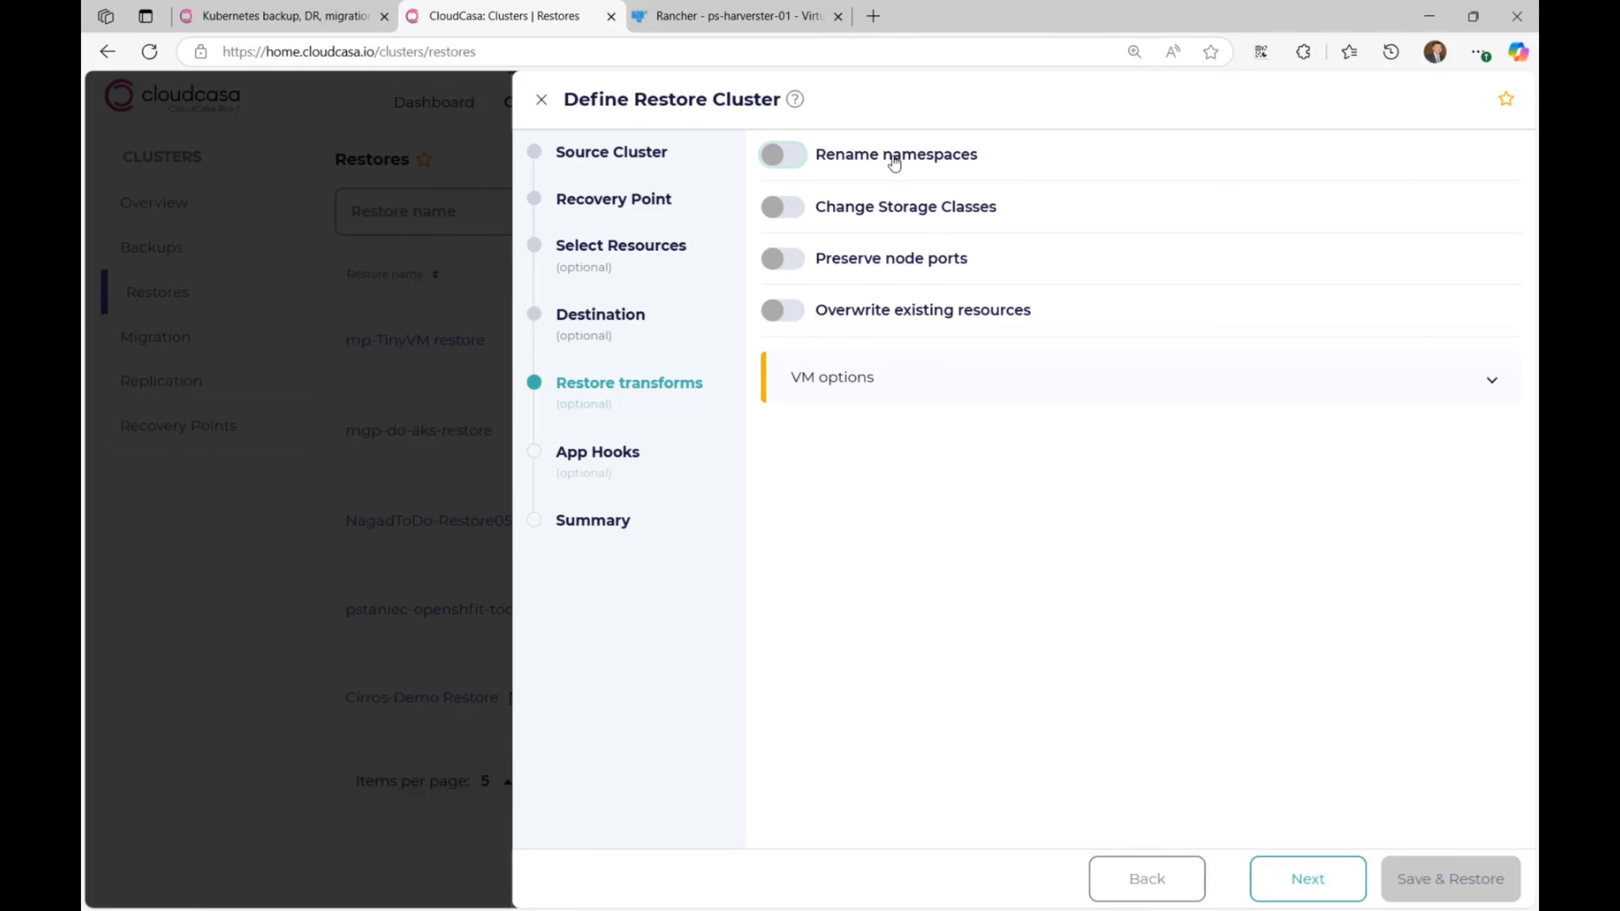
click(894, 161)
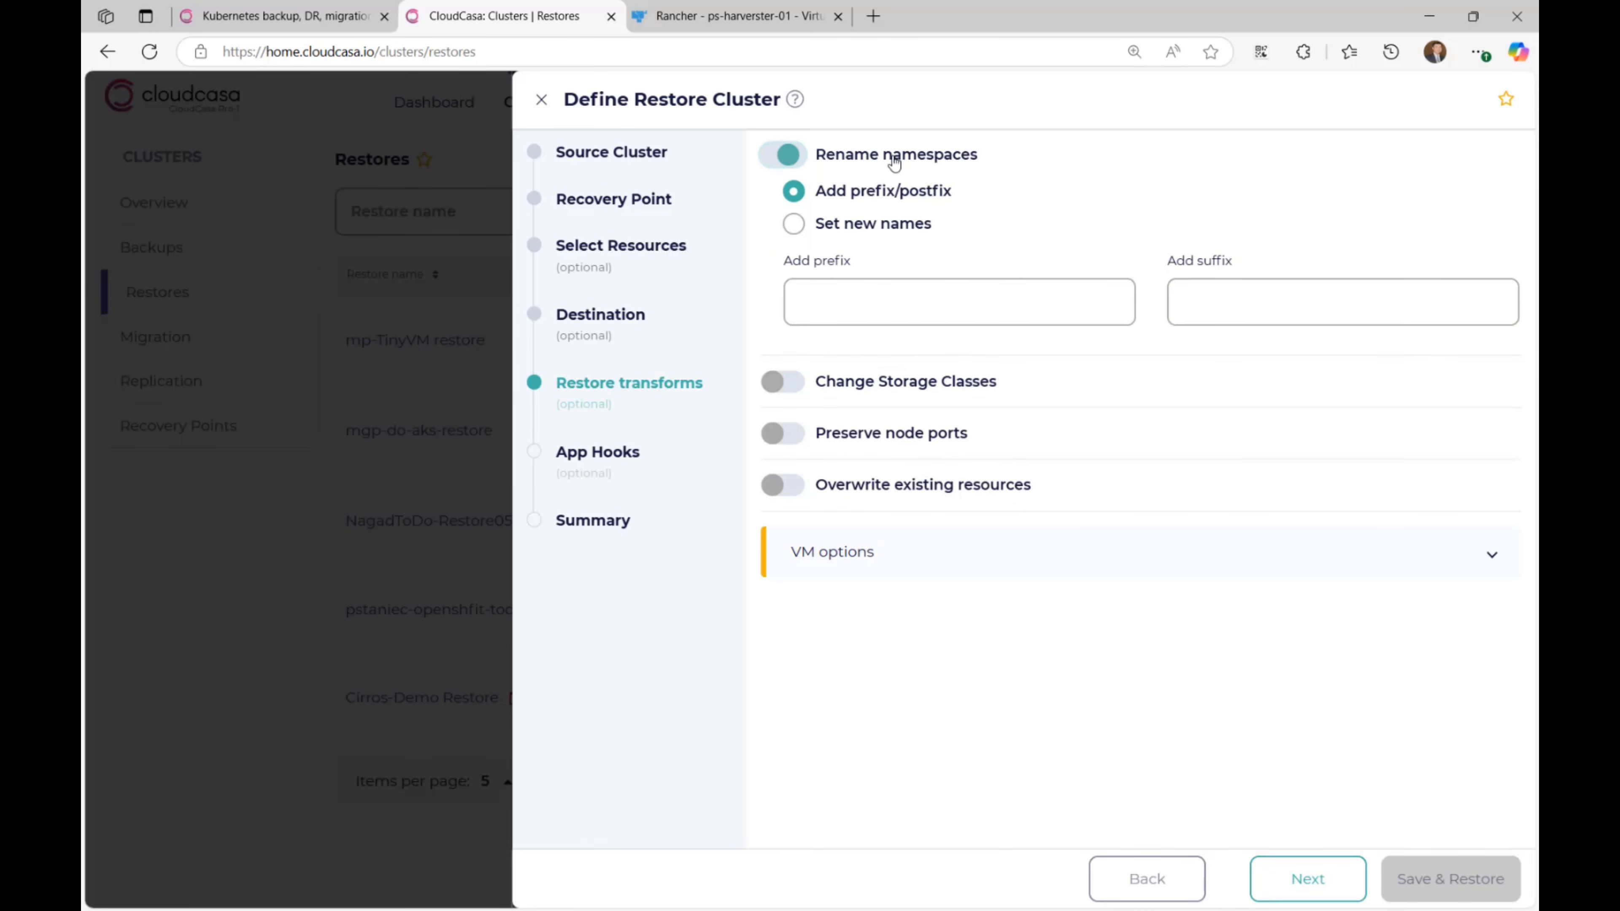
click(1202, 305)
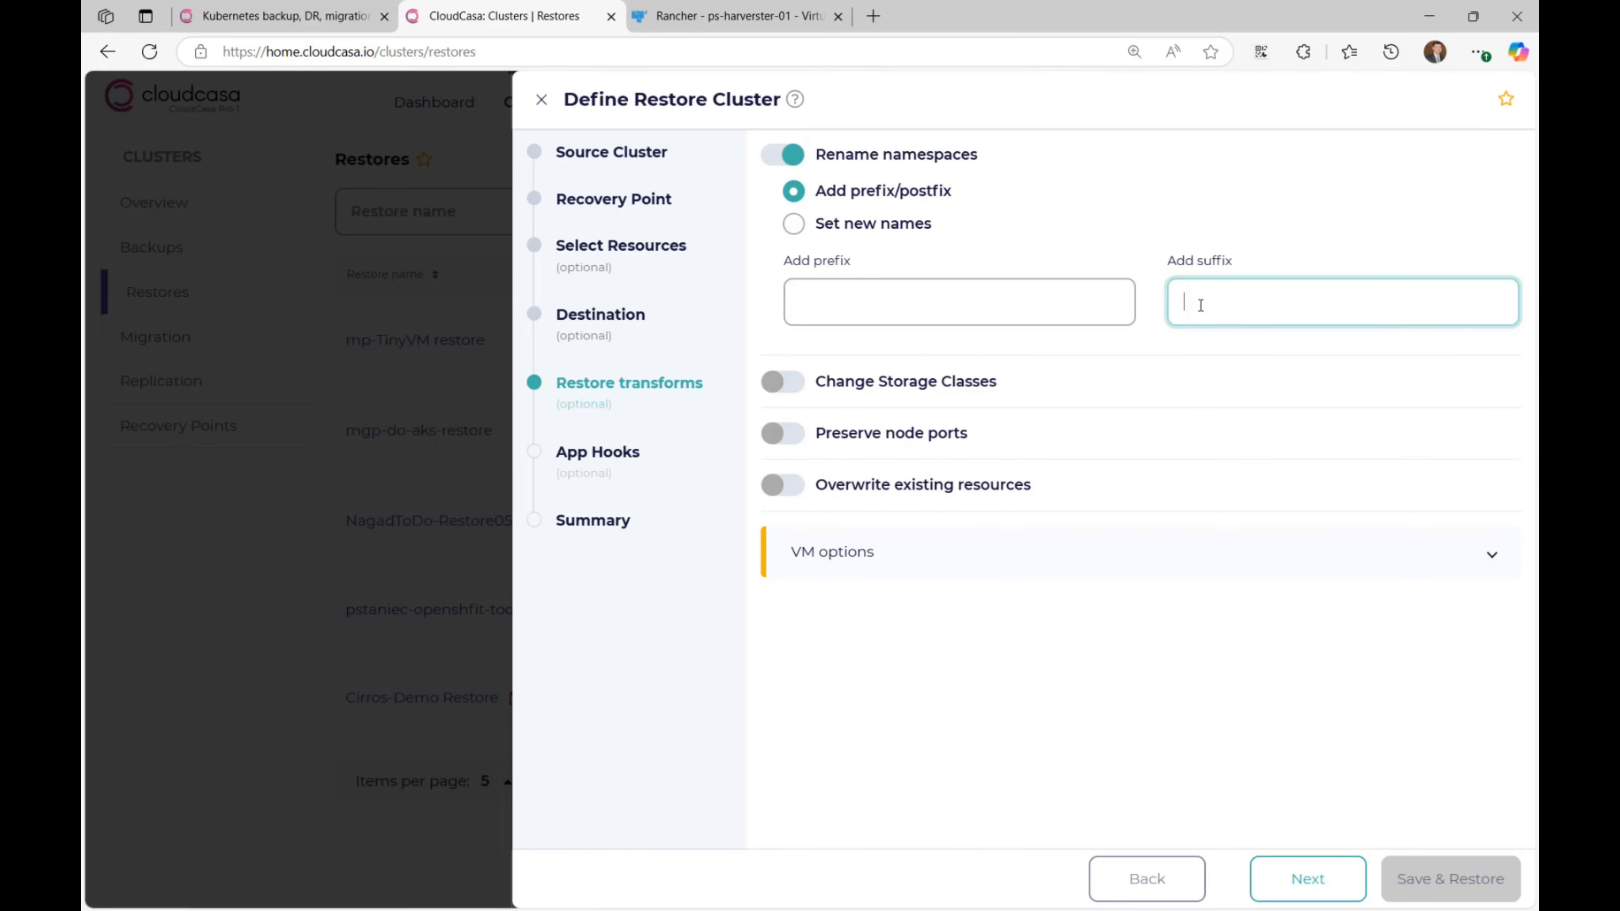
text(-restored)
Review the VM options and run strategy choices, keeping MAC address clearing enabled and the run strategy at Halted.
click(1240, 557)
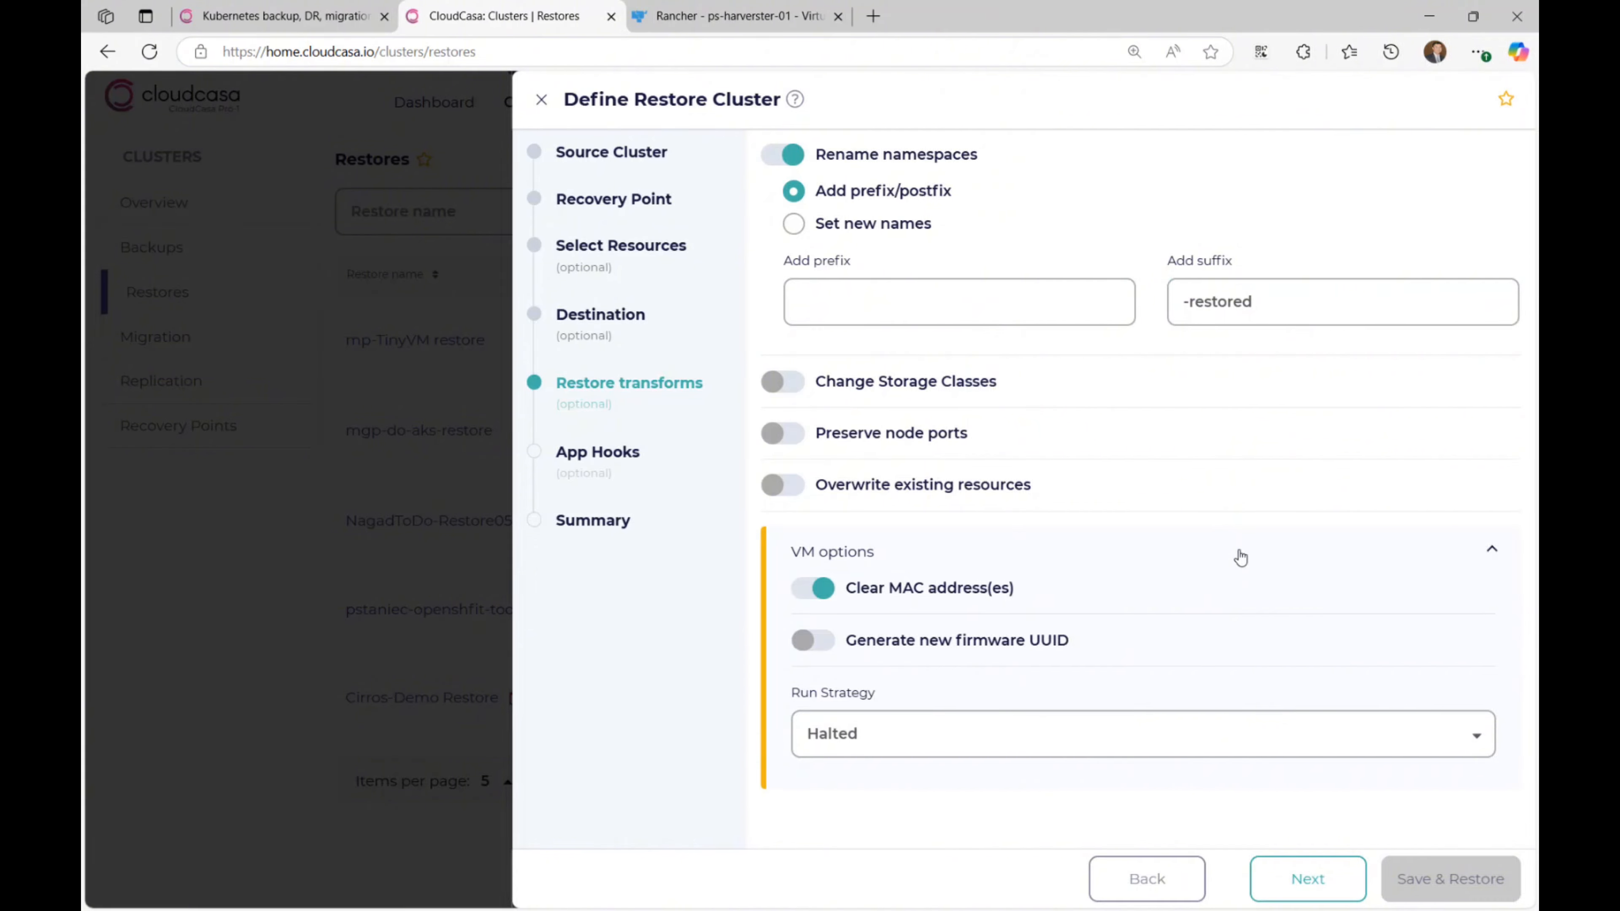
click(1285, 751)
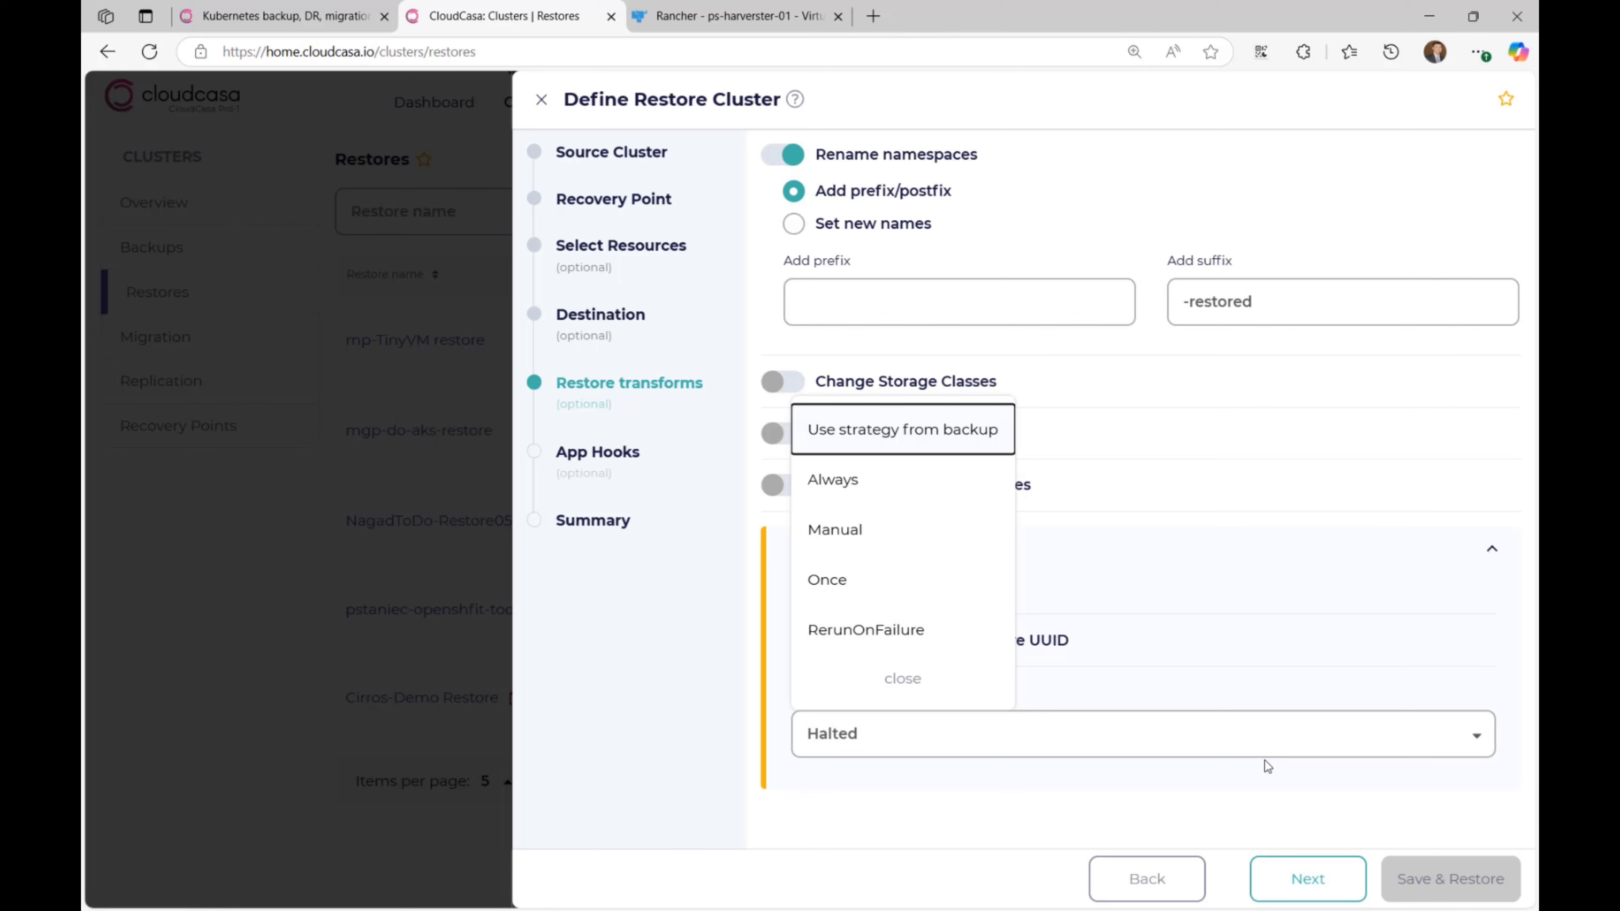
click(1175, 803)
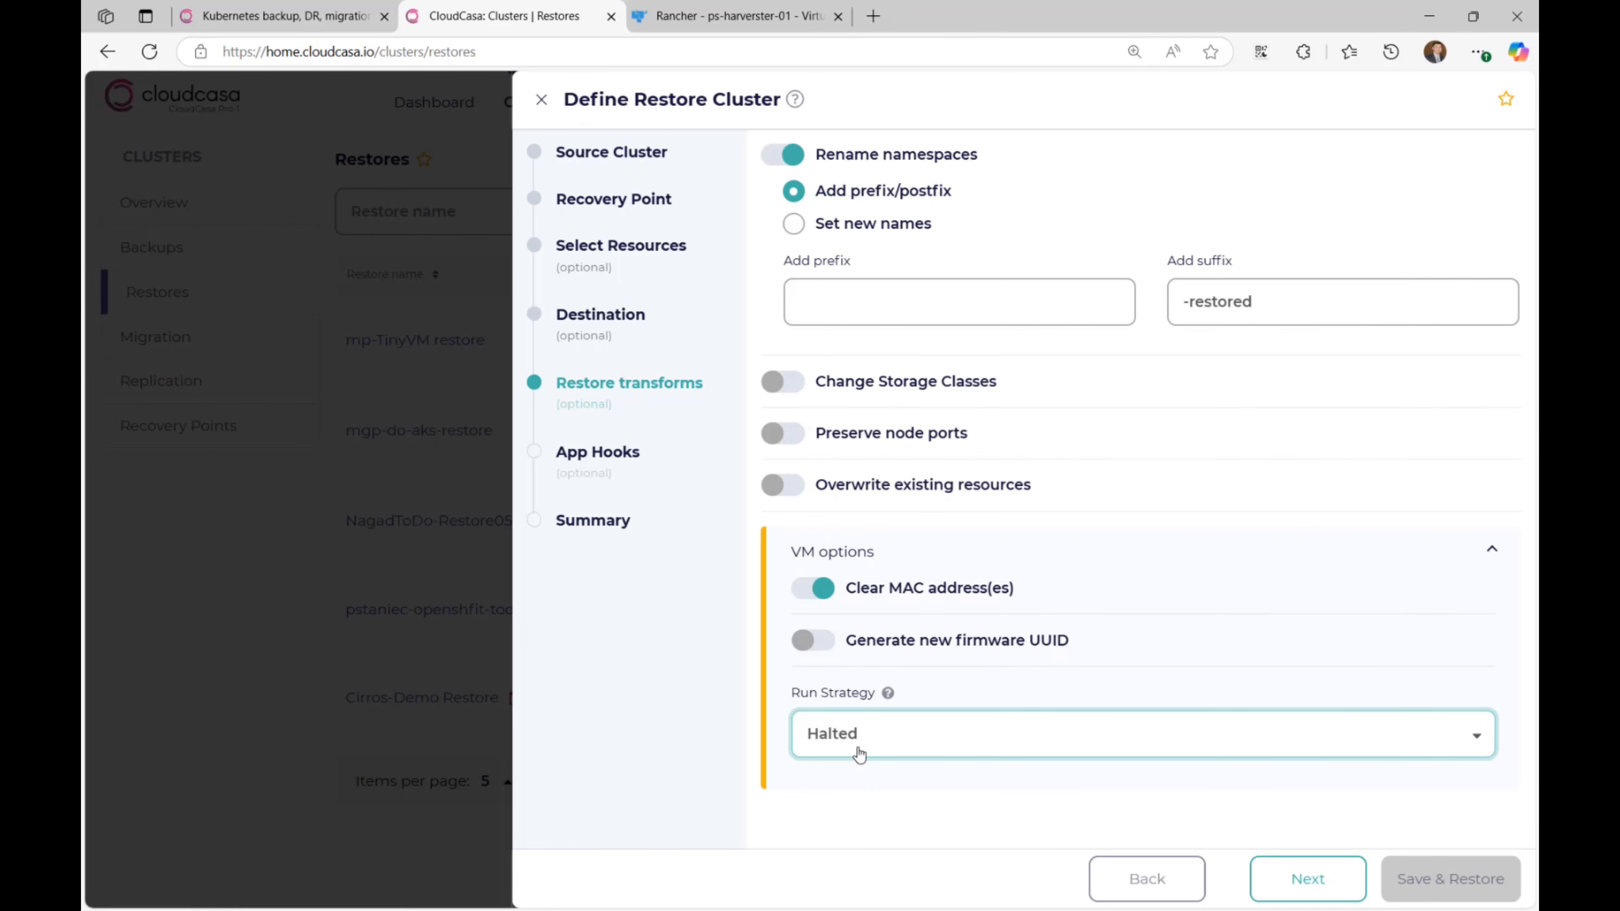
click(1301, 880)
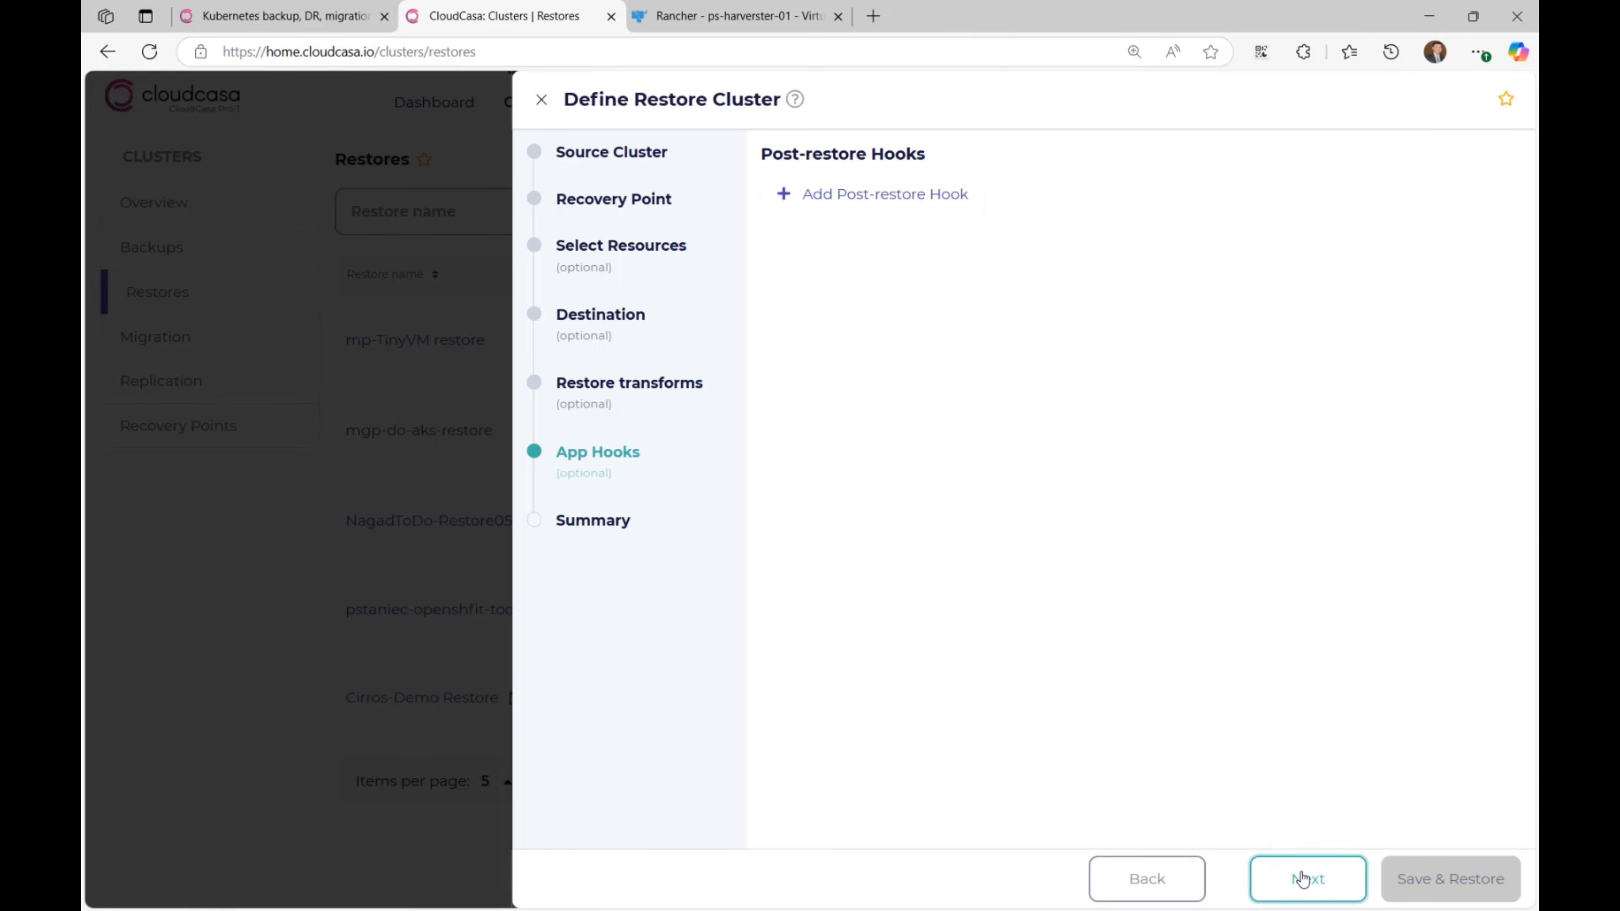
Skip the post-restore hooks, name the restore TinyVM-restore, and save it to run immediately.
click(1305, 879)
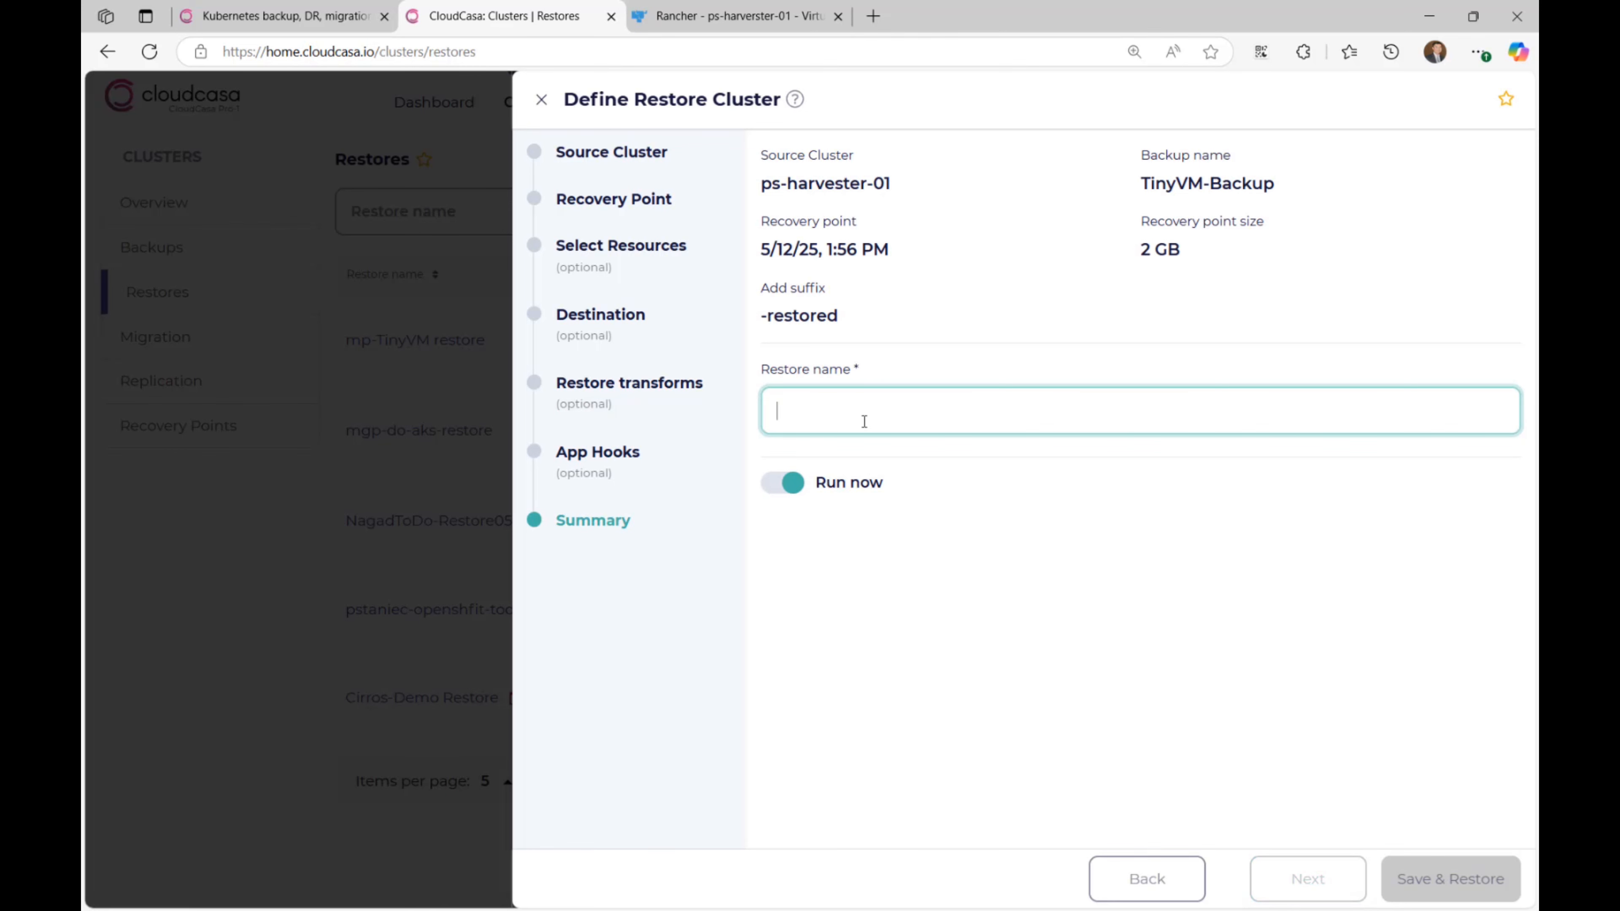
text(TinyVM-restore)
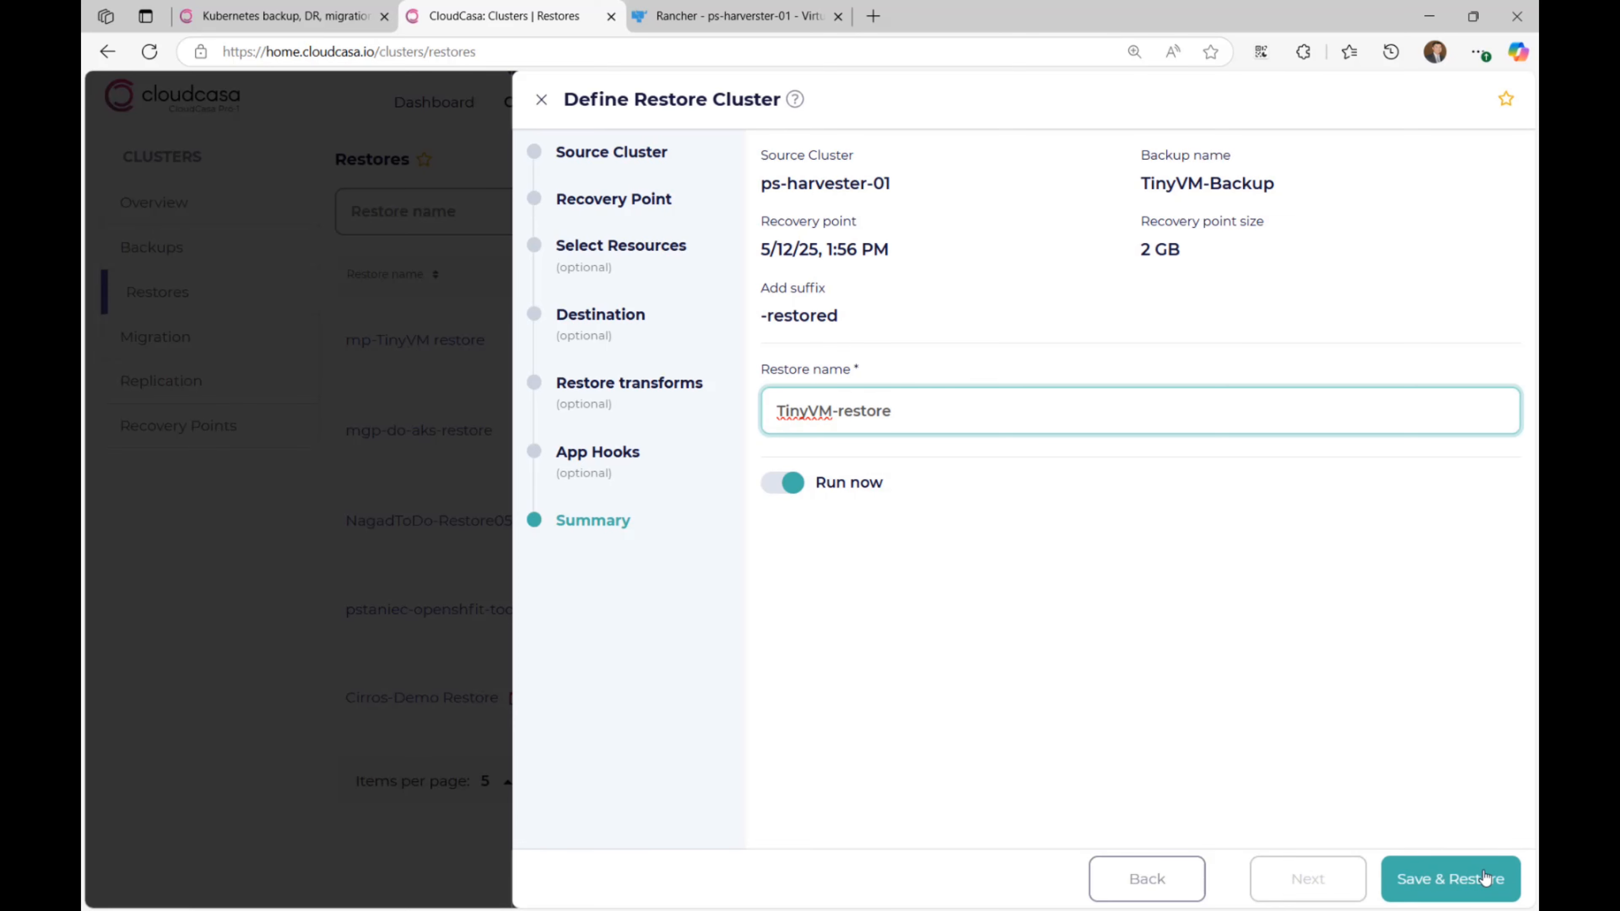
click(1484, 879)
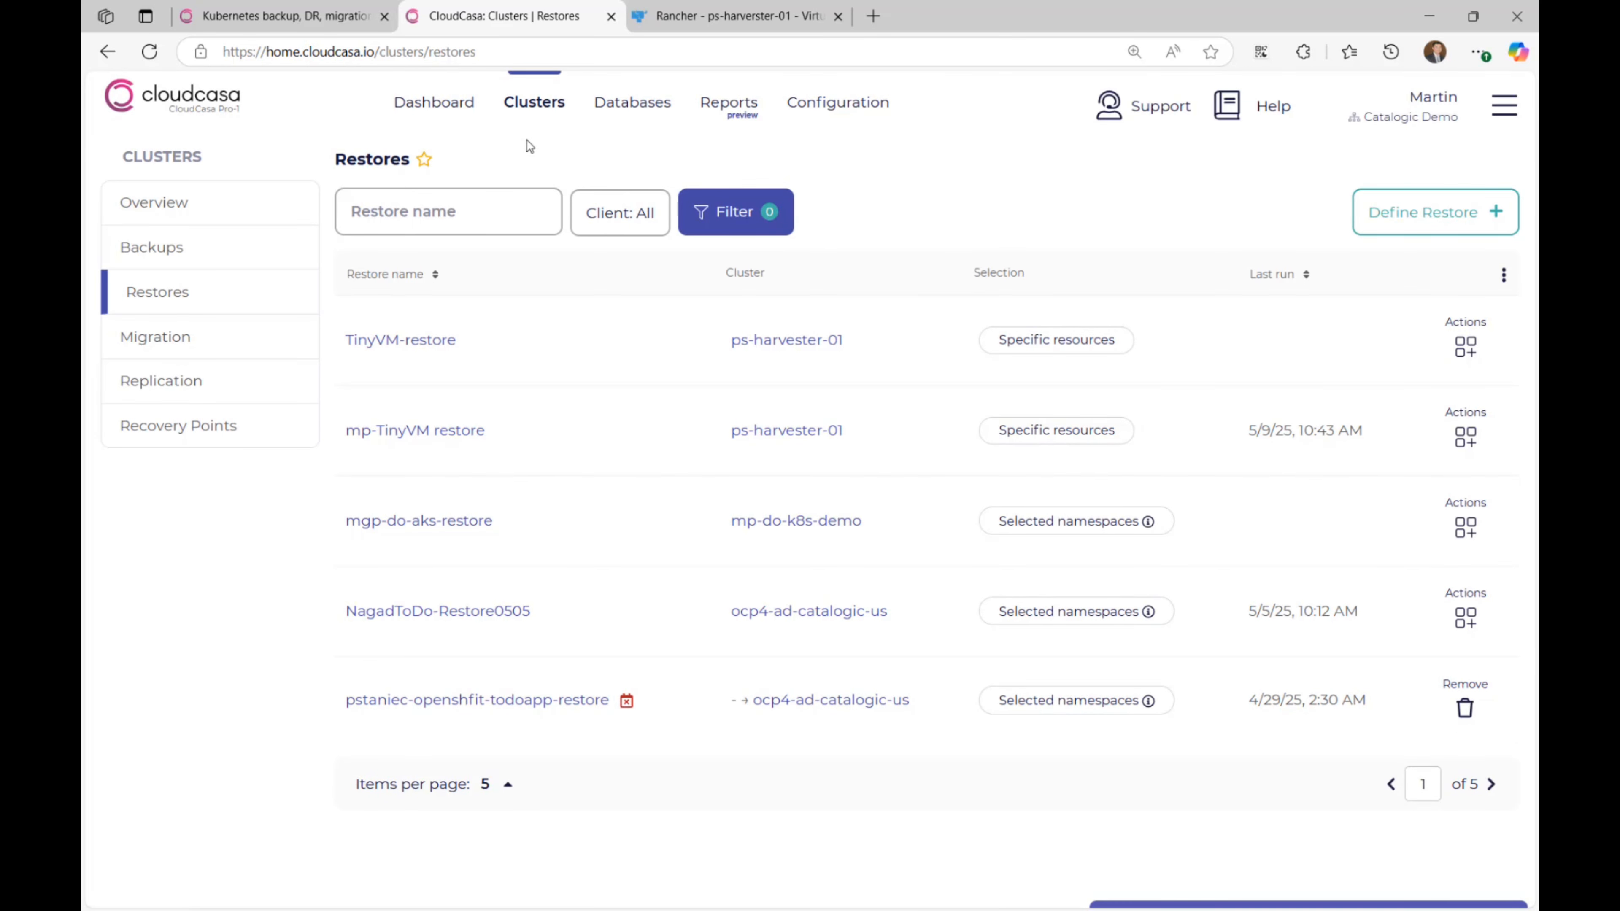
Examine the TinyVM-restore job's activity log from the dashboard, close it, and switch to Rancher to check the virtual machines.
click(459, 116)
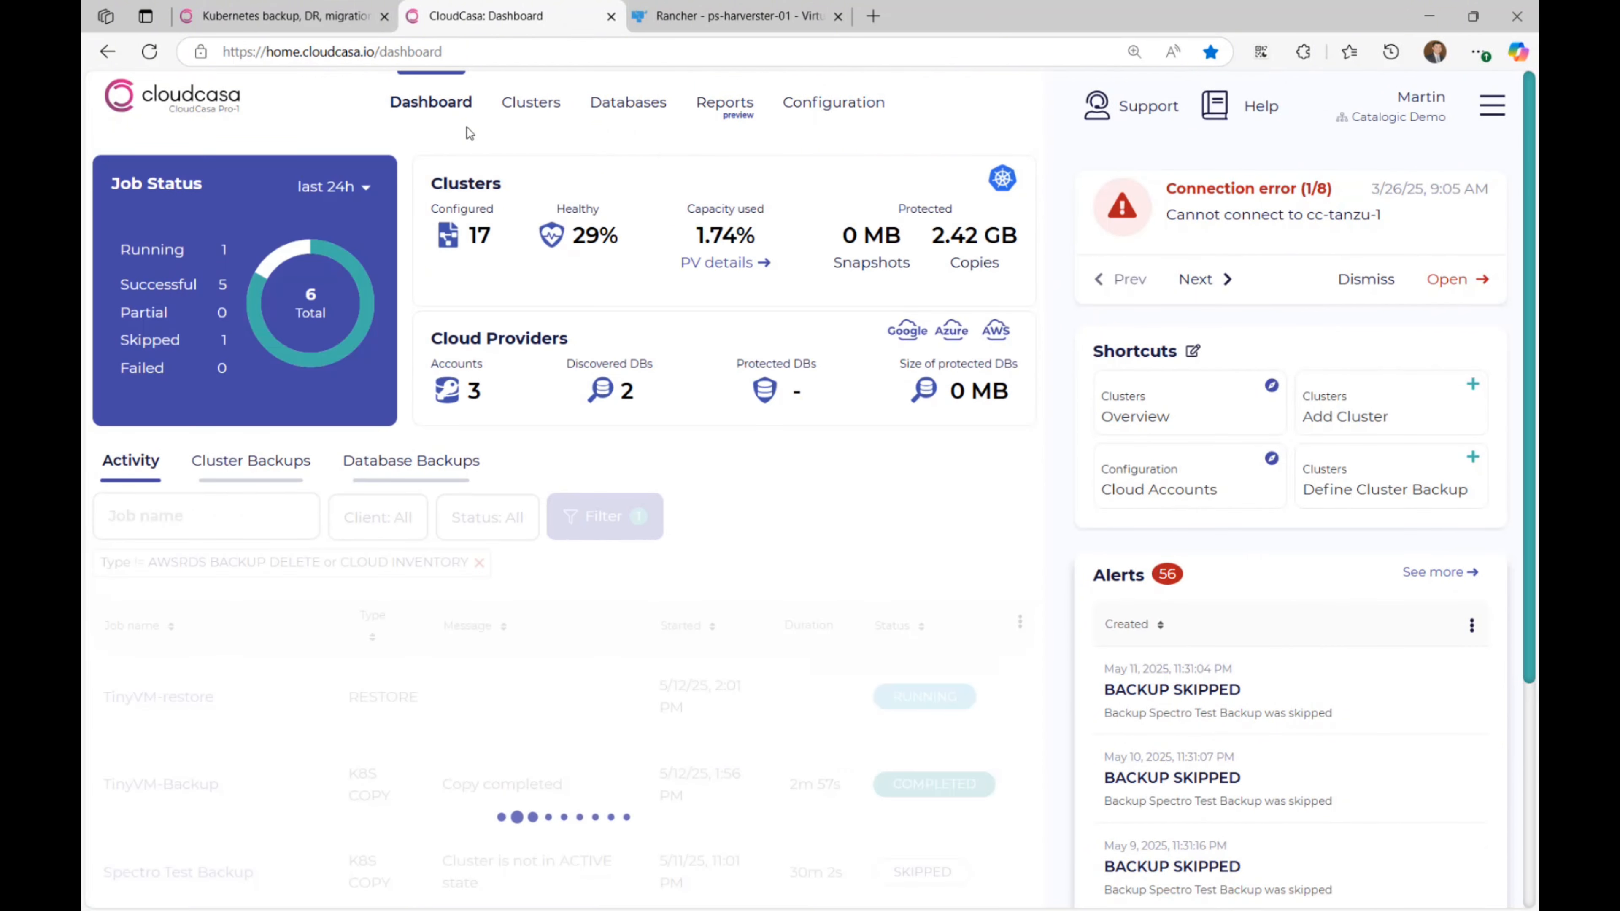
click(211, 697)
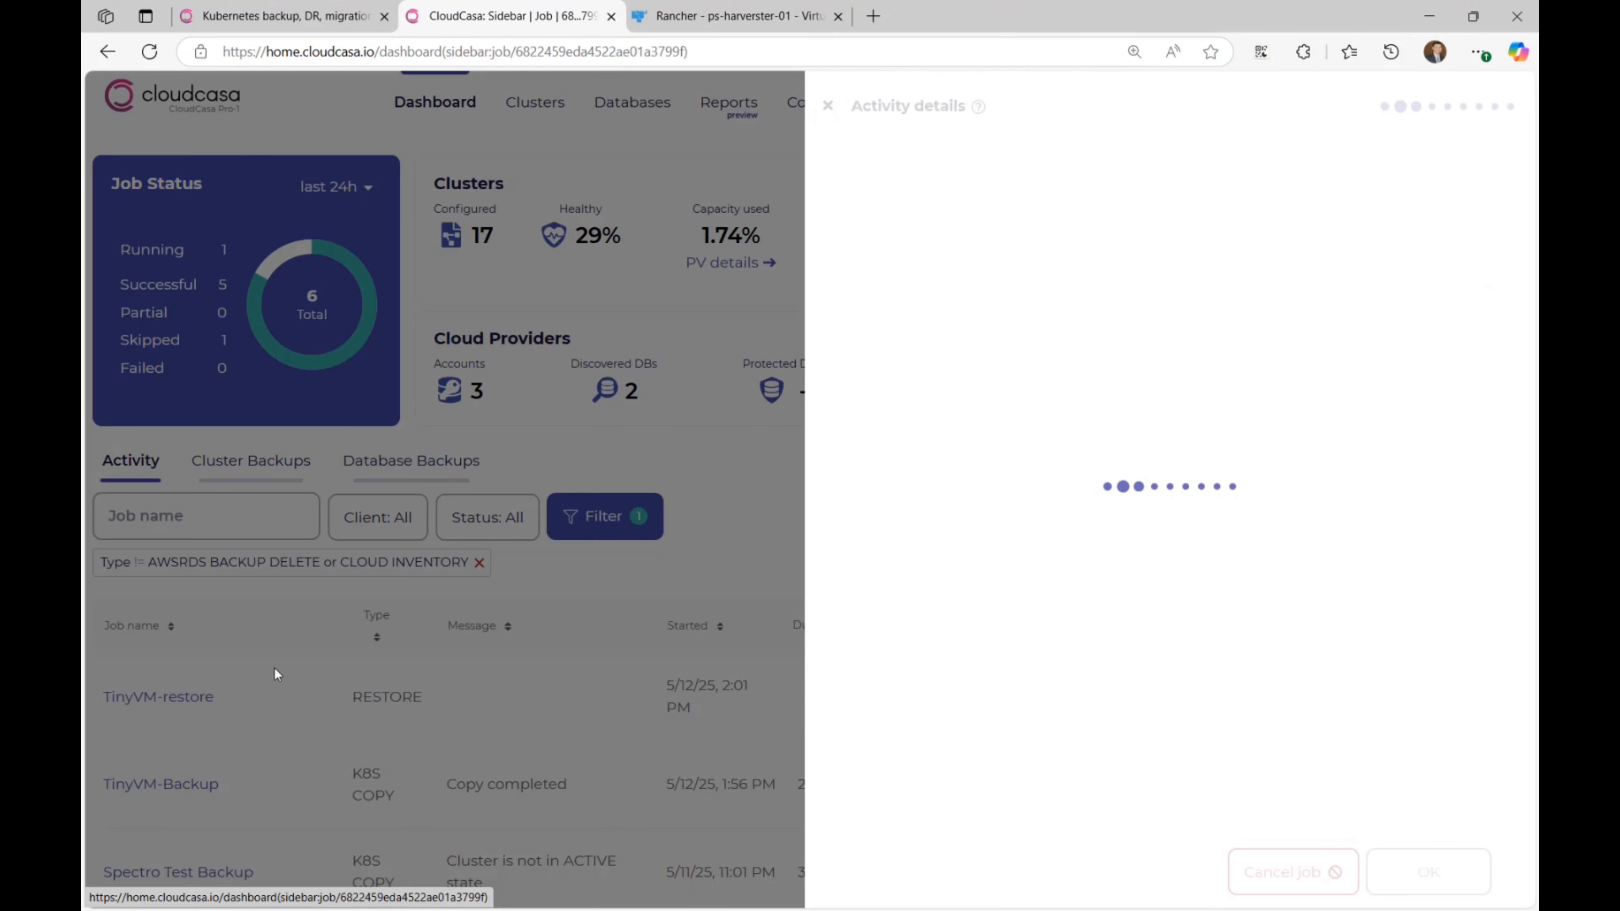
click(1038, 191)
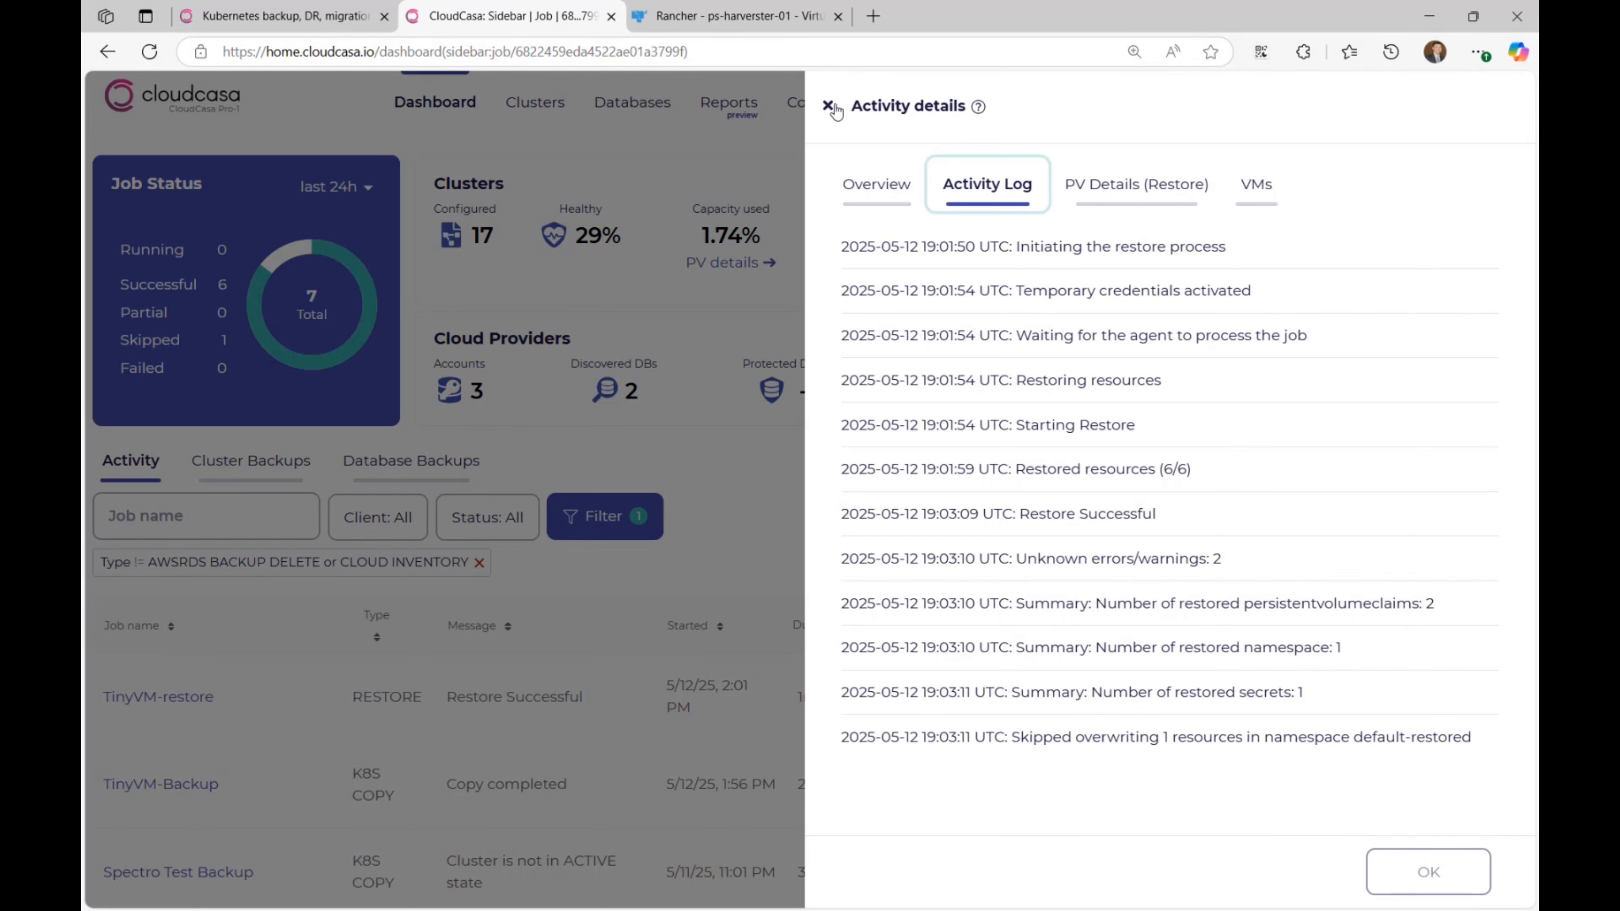
click(830, 107)
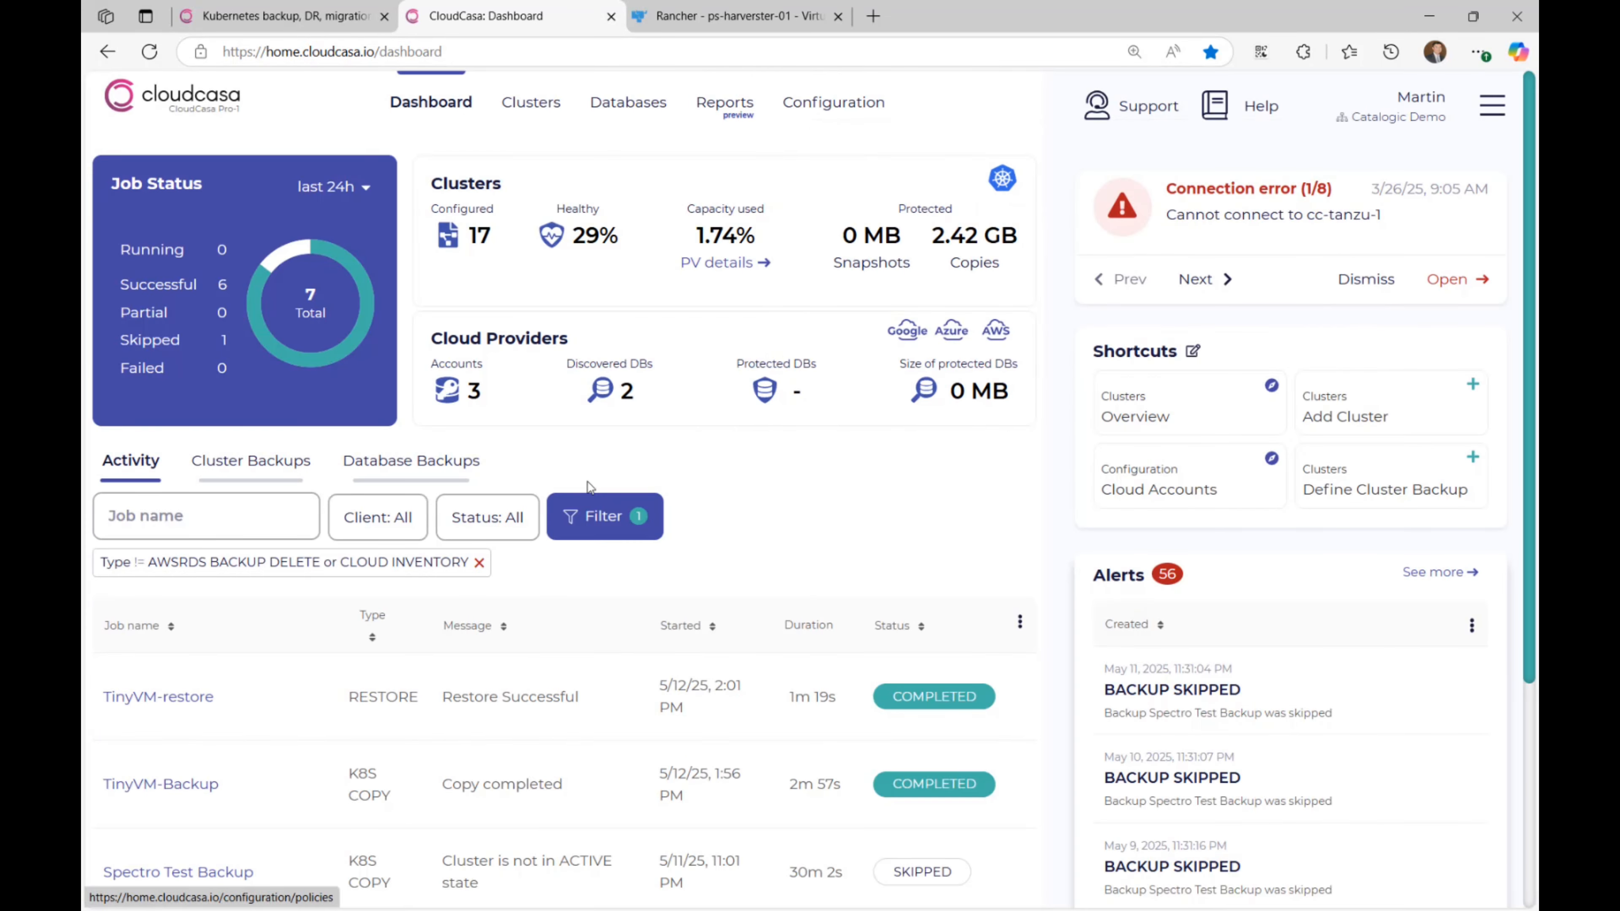
click(707, 23)
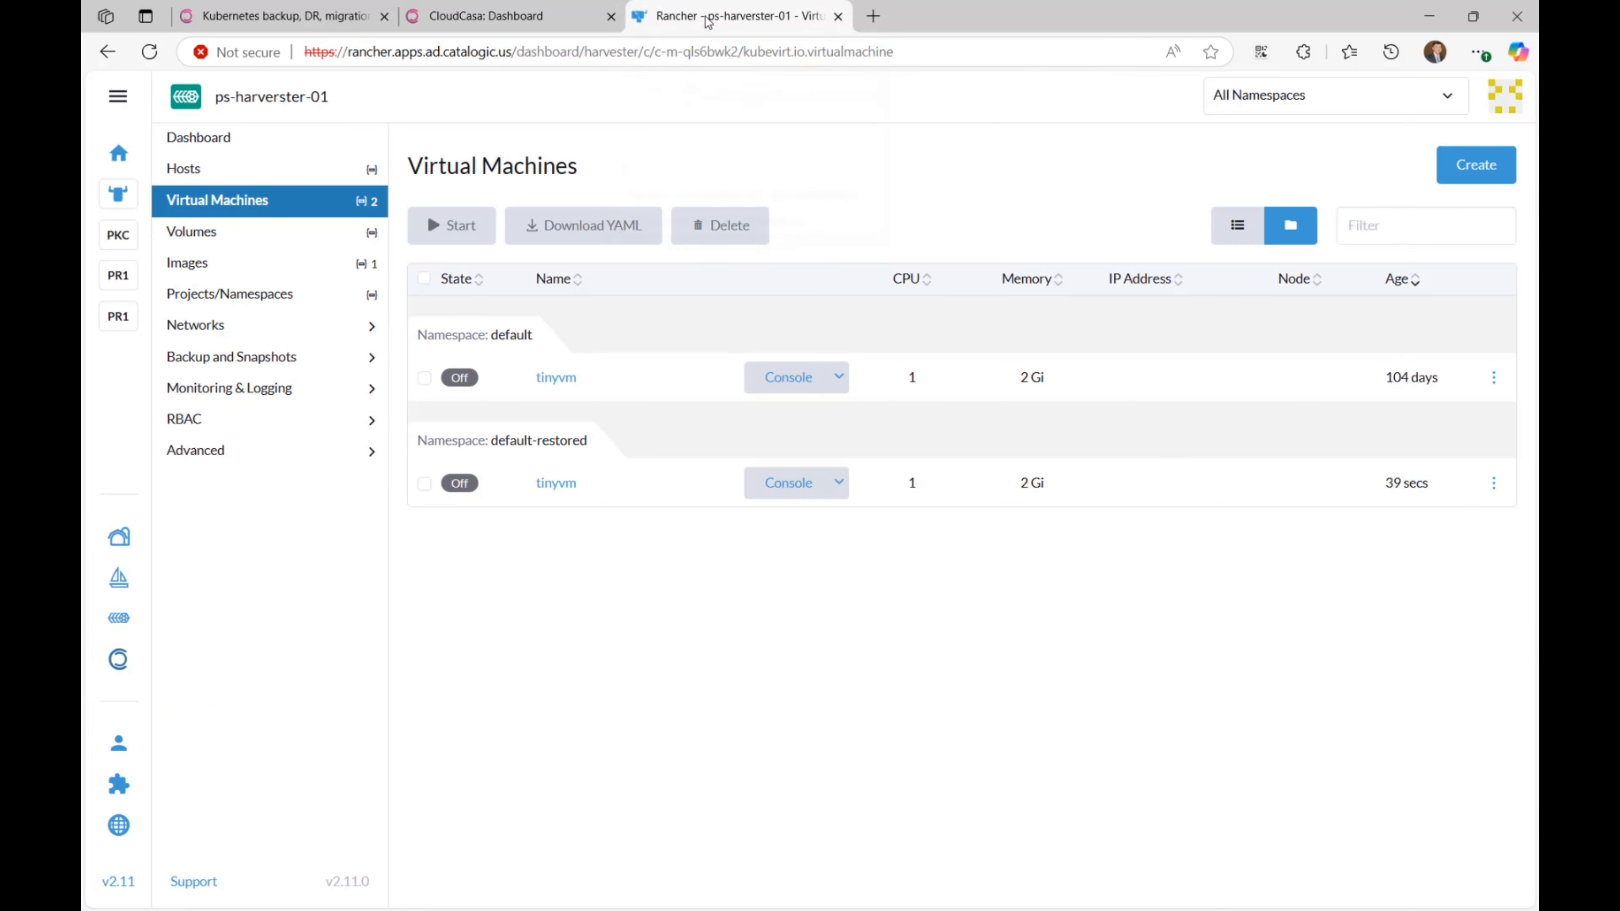